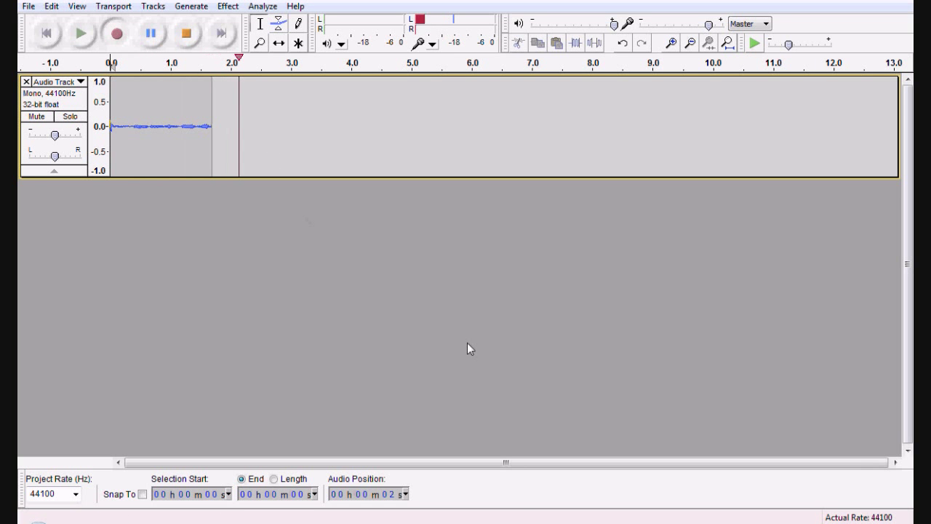
- Switch from Audacity to the 3ds Max scene and choose the Cylinder primitive
key(alt+Tab)
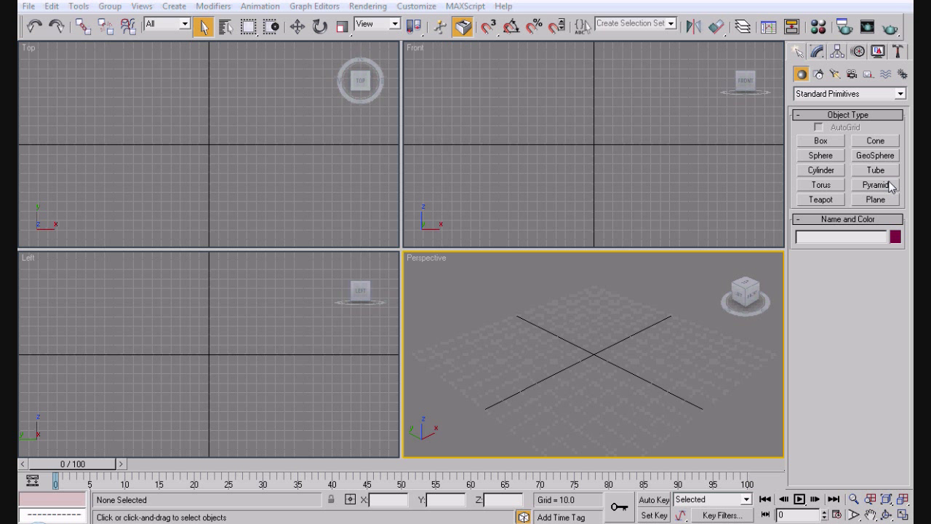
click(821, 170)
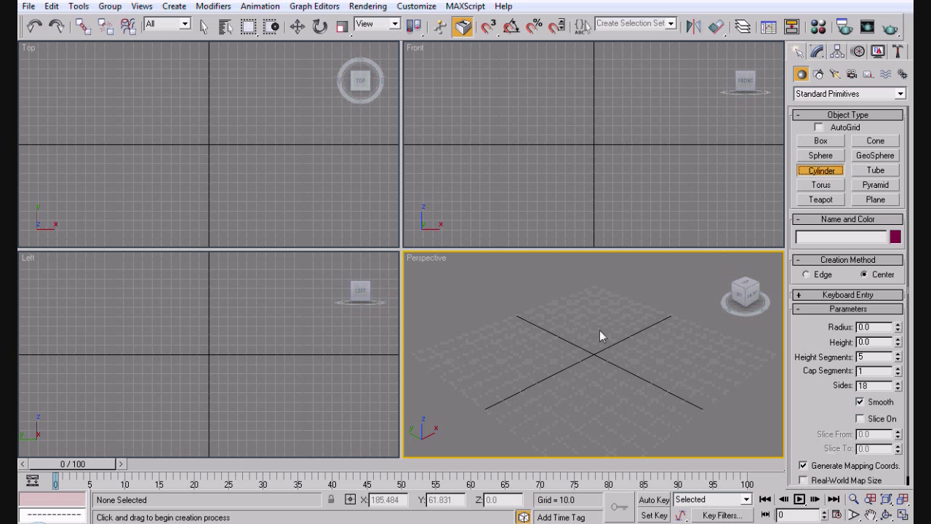
- Draw a tall, thin cylinder at the scene centre and rename it Flag_Pole
drag(593, 357, 593, 162)
click(593, 116)
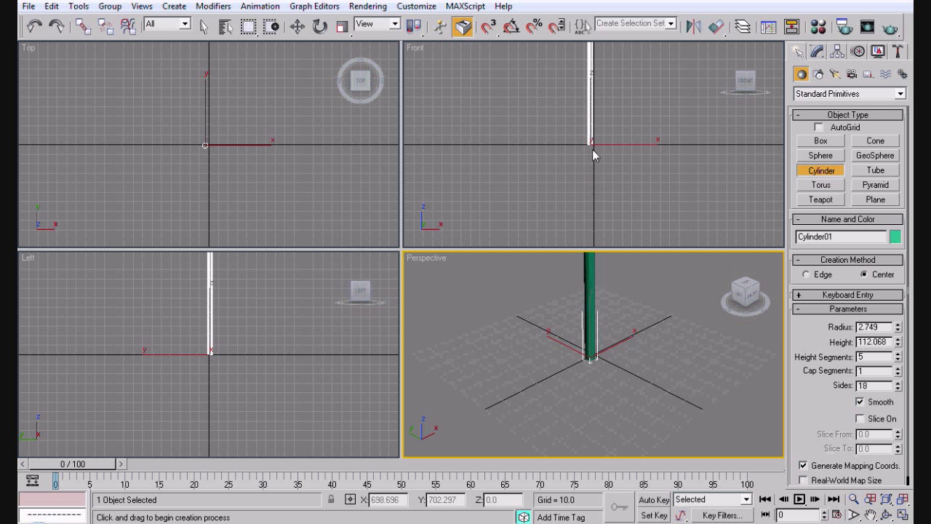
key(ctrl+shift+z)
double_click(836, 236)
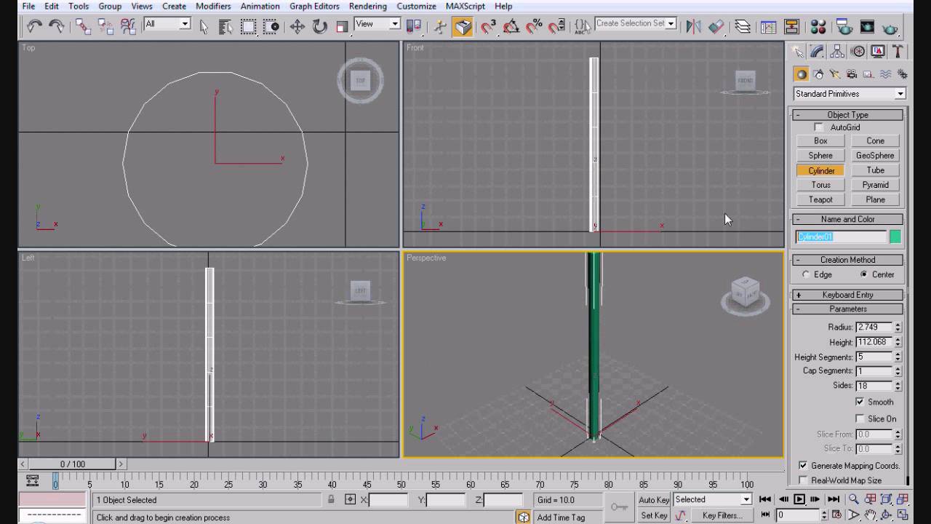
text(Glag)
key(BackSpace)
key(BackSpace)
key(BackSpace)
text(Flag)
text(_Pole)
click(816, 52)
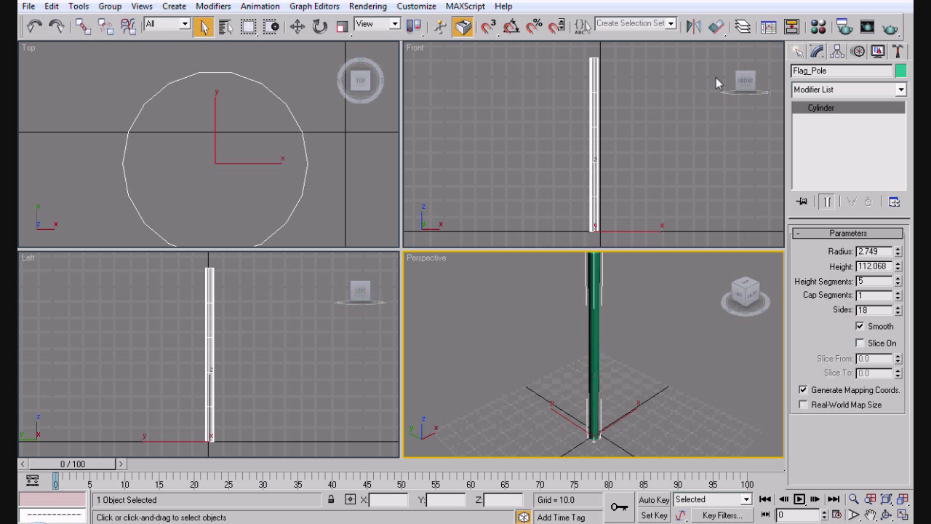
- Draw a flat plane from the pole top and slide it flush against the pole
click(798, 52)
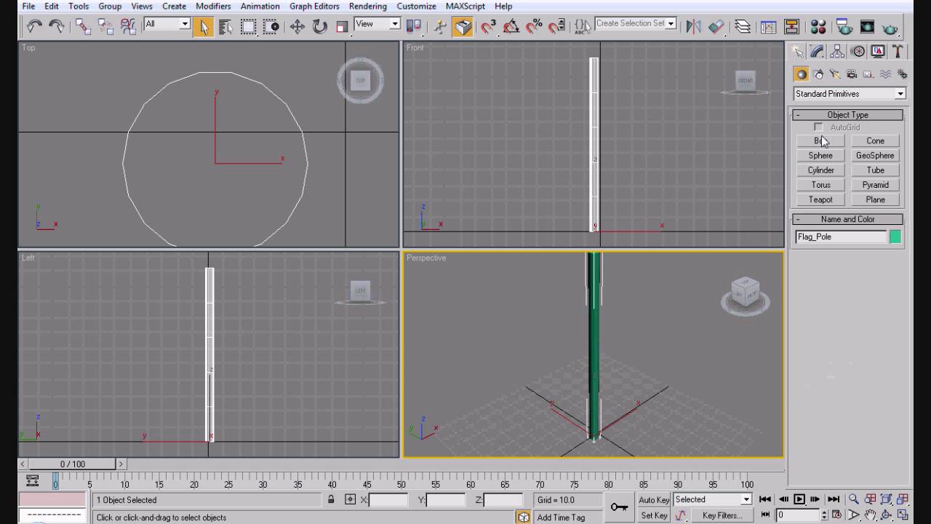
click(875, 199)
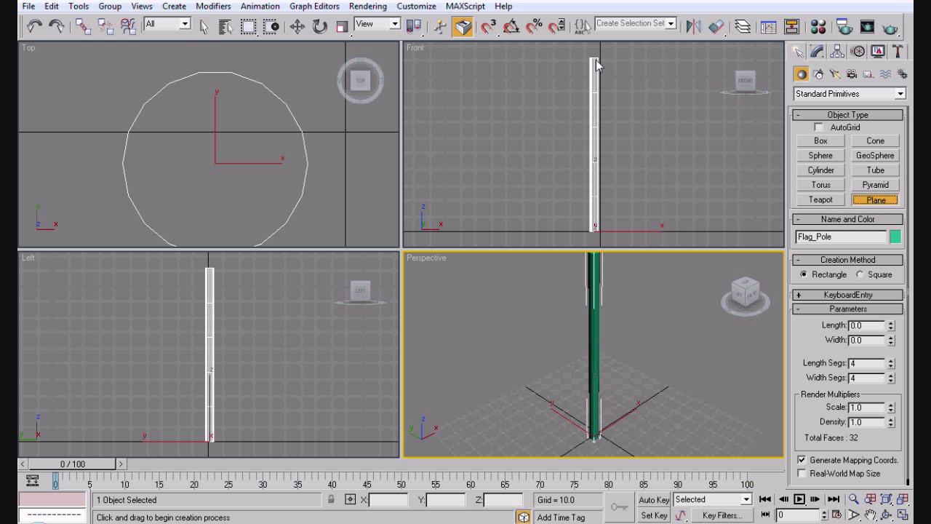
mouse_move(597, 60)
mouse_down()
mouse_move(650, 108)
mouse_move(660, 103)
mouse_up()
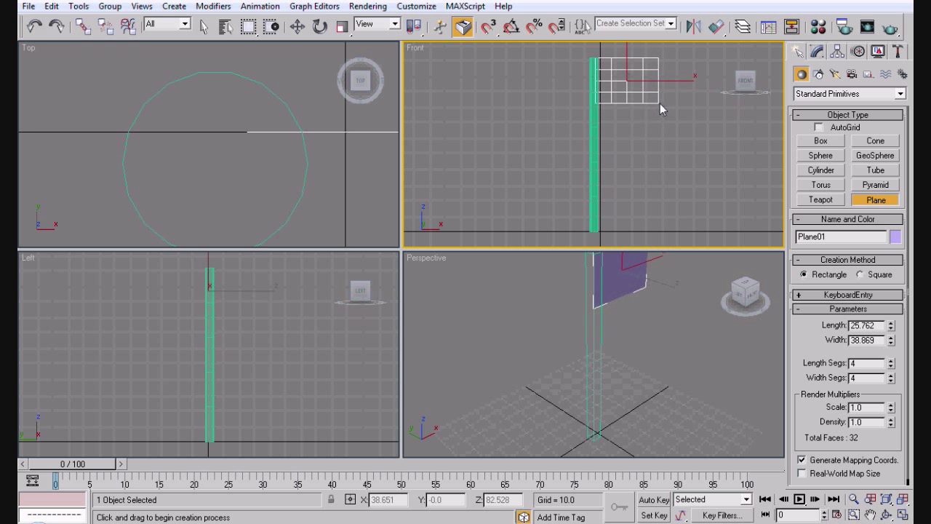
key(w)
click(355, 136)
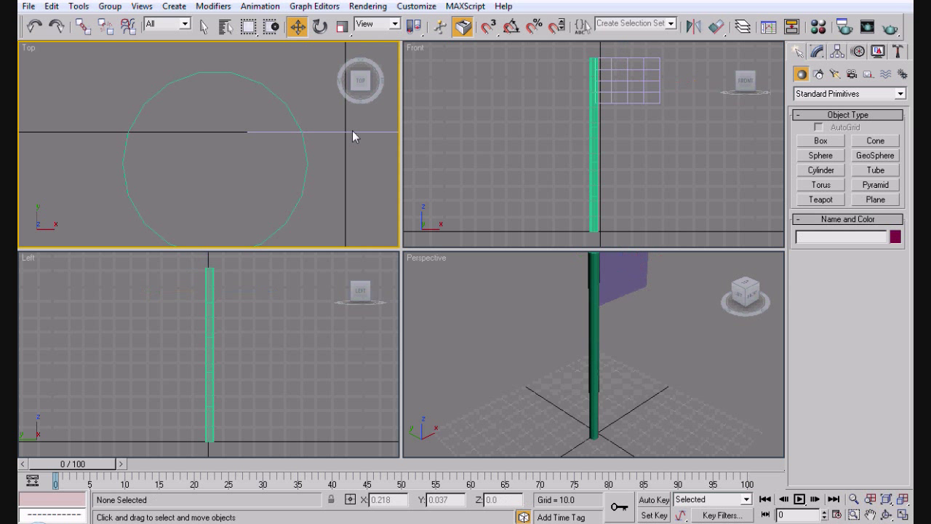
click(350, 132)
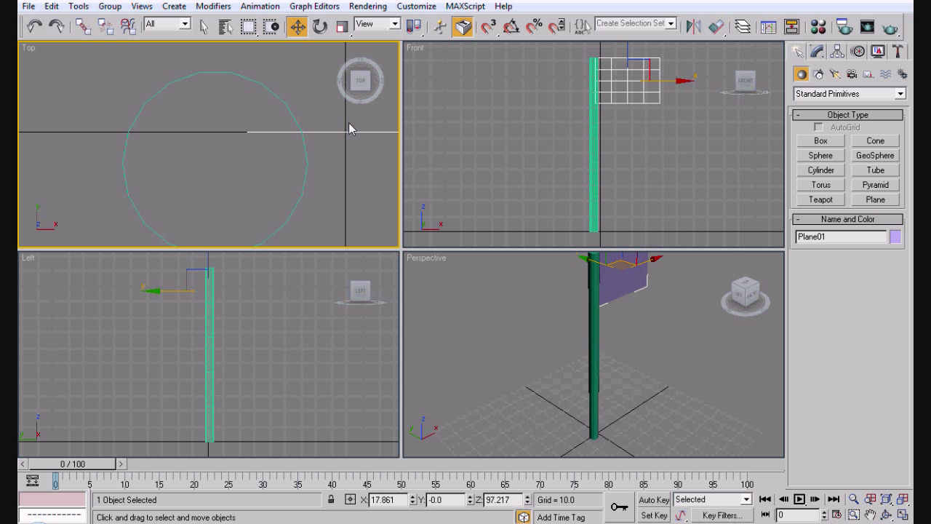
key(z)
drag(209, 102, 208, 112)
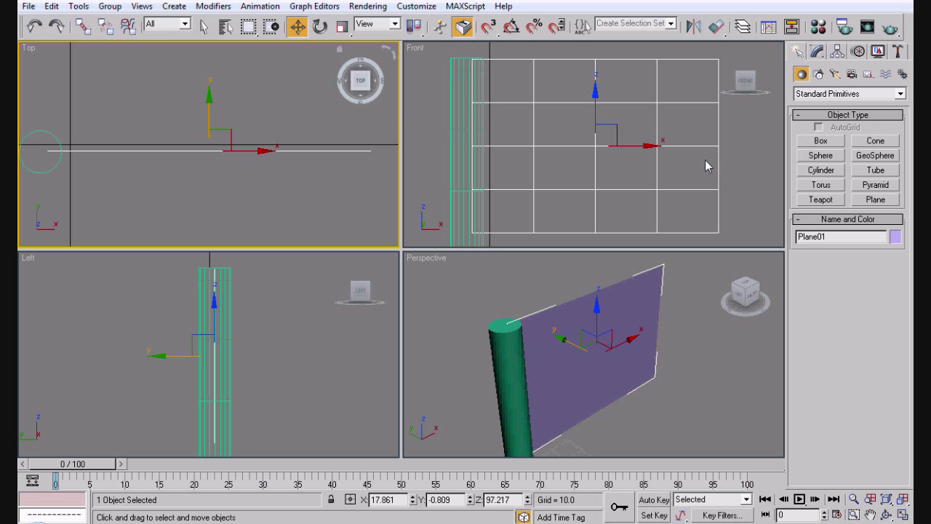
click(744, 171)
key(shift+ctrl+z)
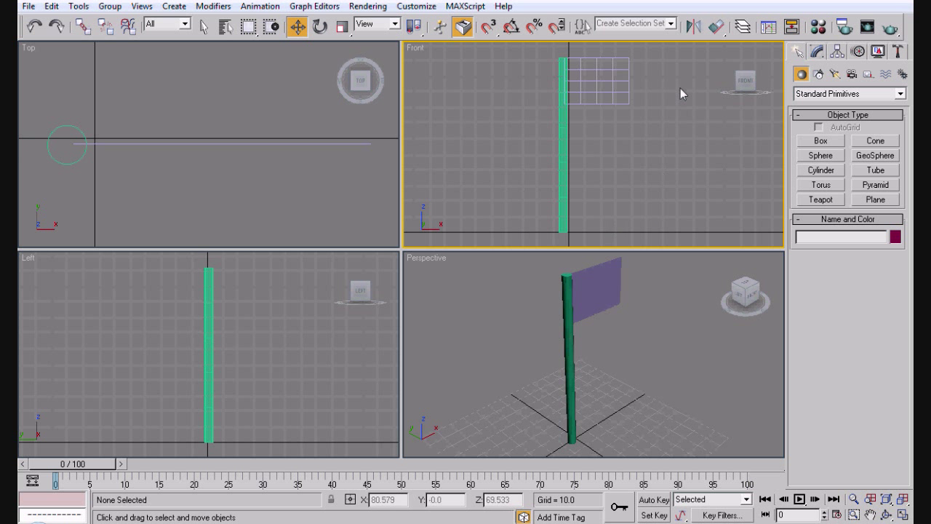
- Rename the plane Waving_flag and select it ready for a modifier
click(611, 72)
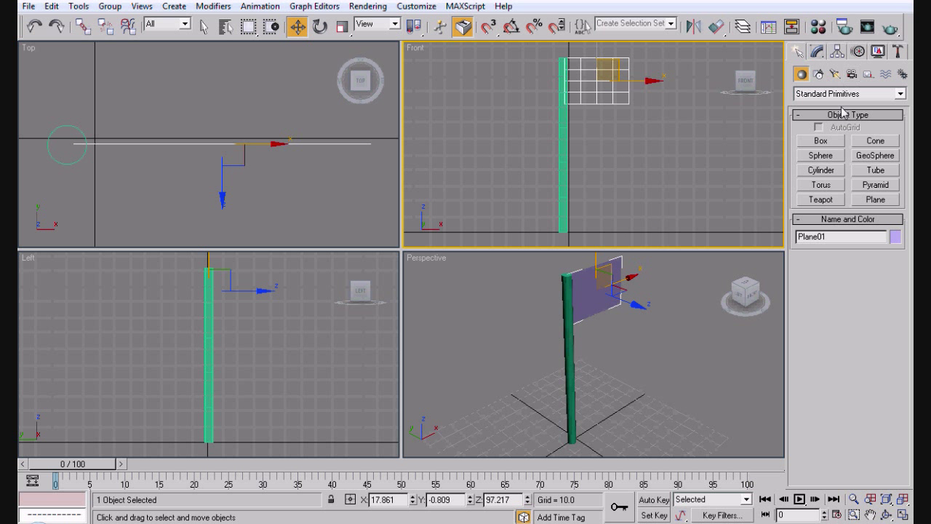
click(817, 52)
triple_click(833, 71)
text(Waving_flag)
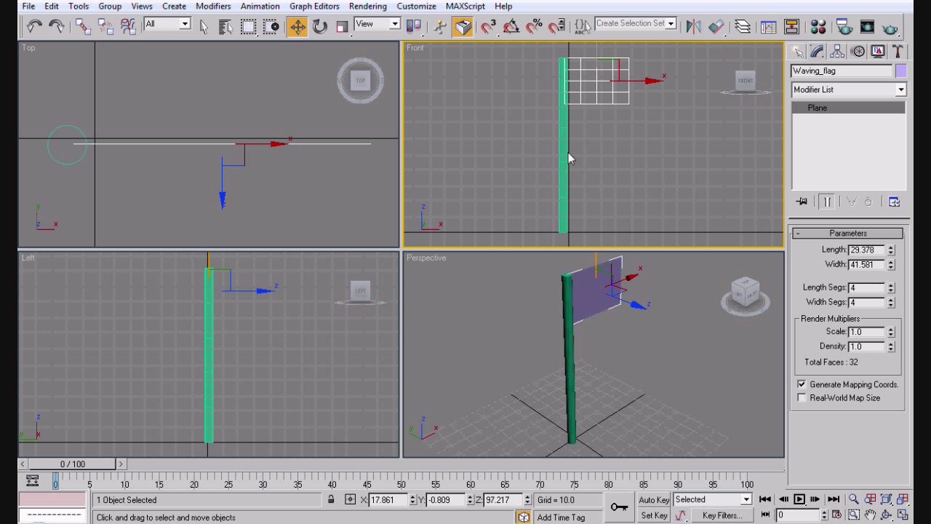
click(567, 155)
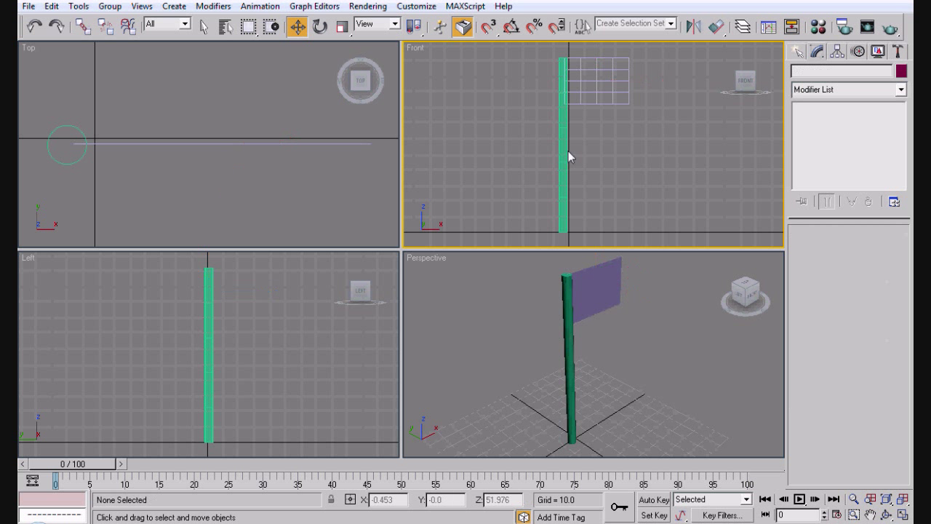
click(615, 147)
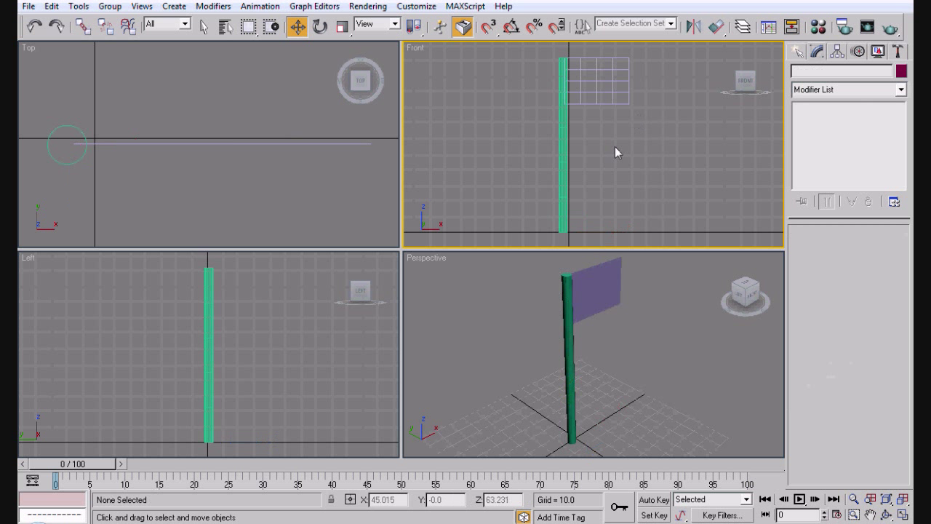
click(588, 75)
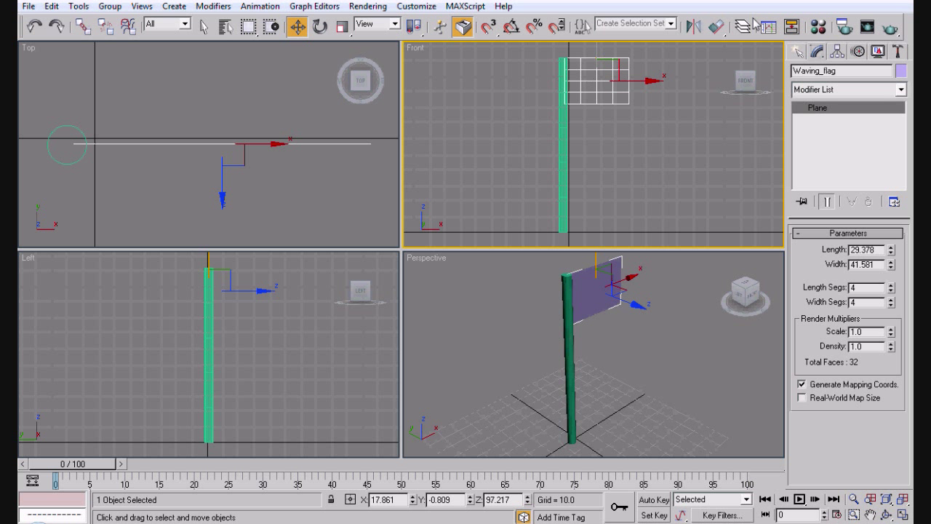
click(824, 90)
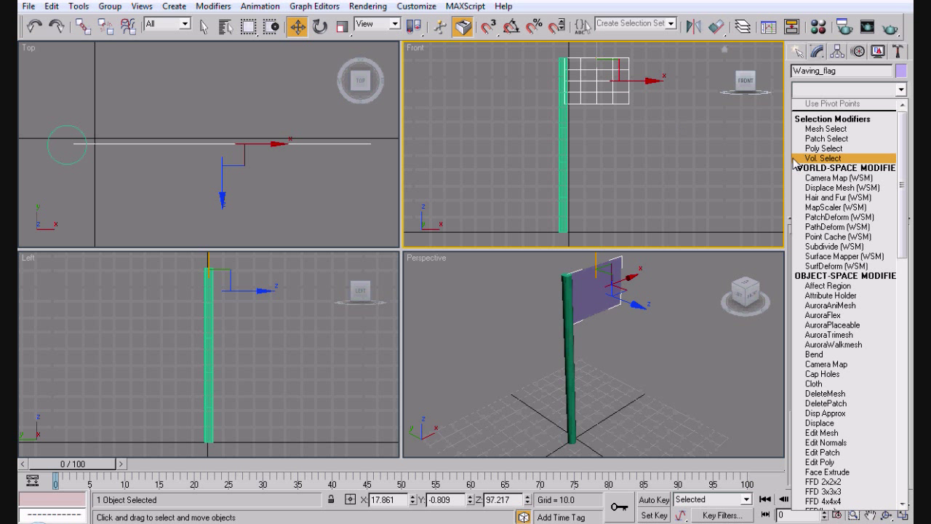
scroll(795, 164, down, 5)
scroll(795, 163, down, 5)
scroll(795, 164, down, 2)
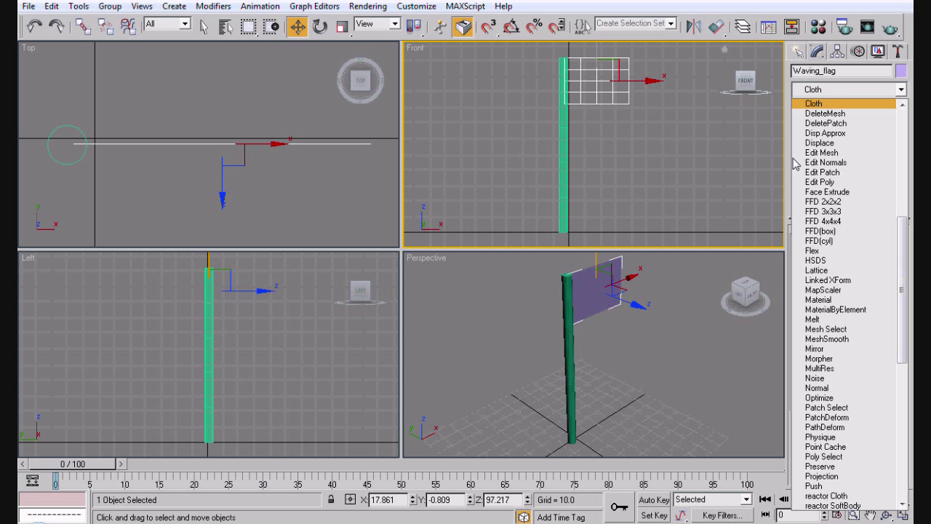
- Apply a Cloth modifier to Waving_flag and mark it as a cloth object
click(815, 164)
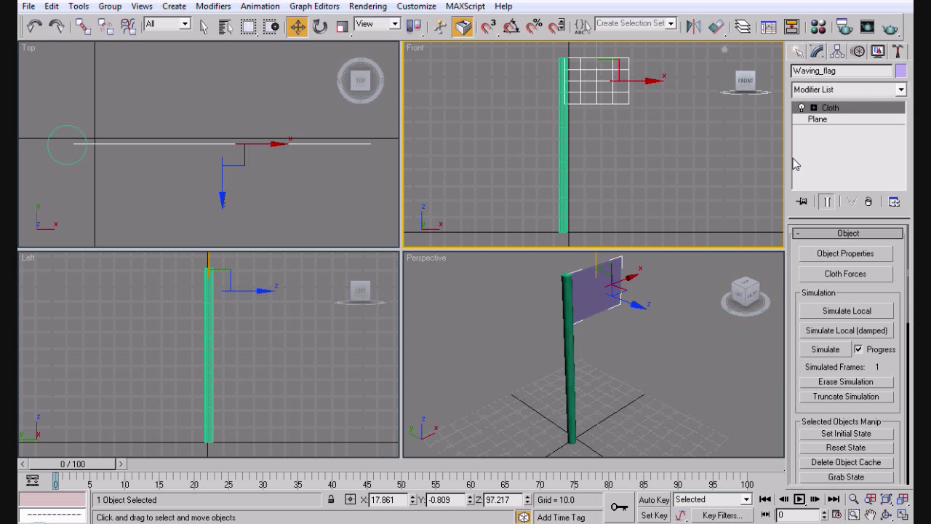
click(842, 255)
click(342, 95)
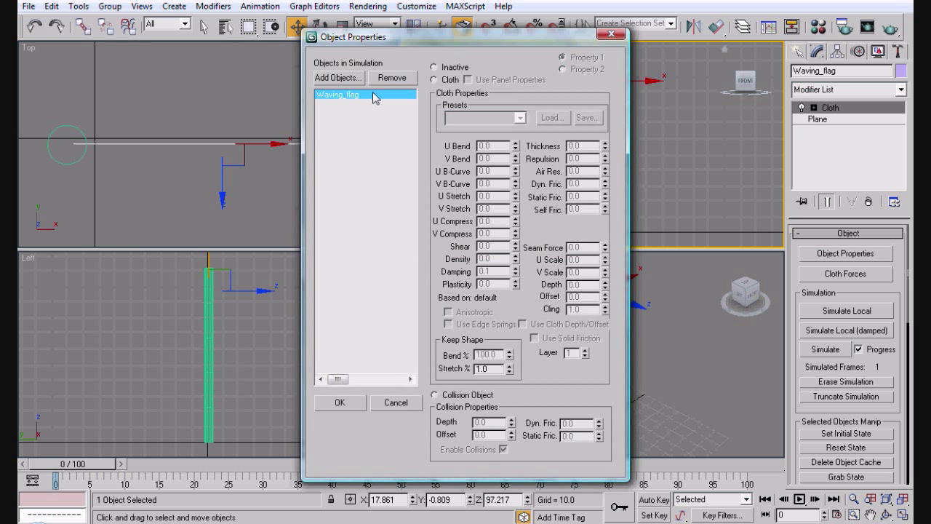
click(435, 80)
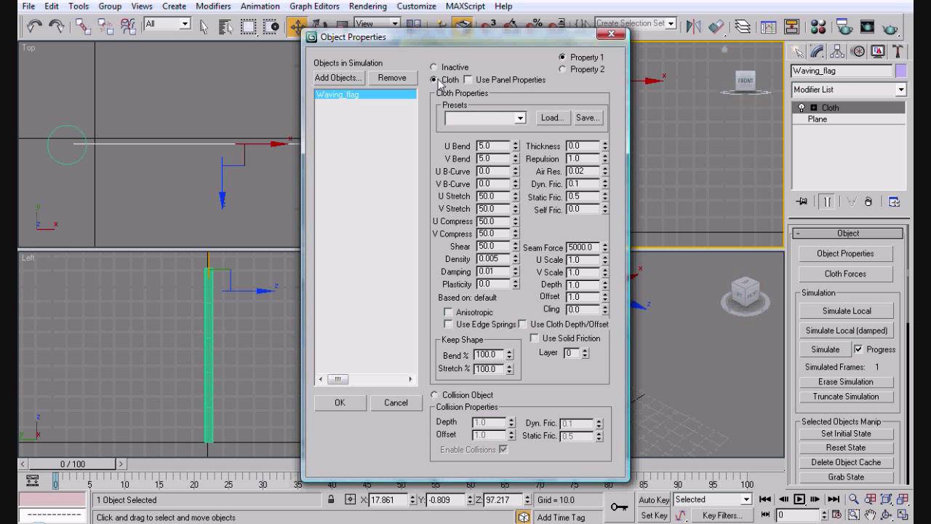
click(341, 403)
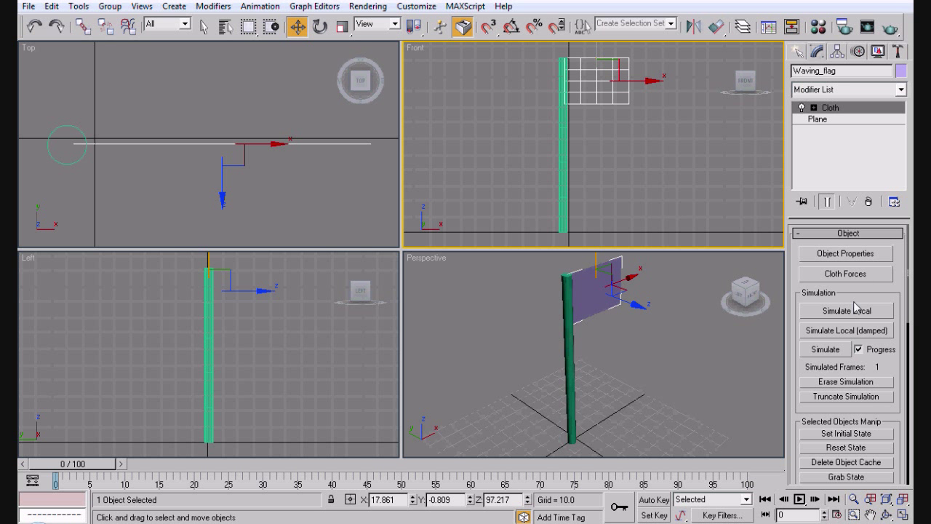
- Set Waving_flag back to inactive and try a local simulation
click(846, 254)
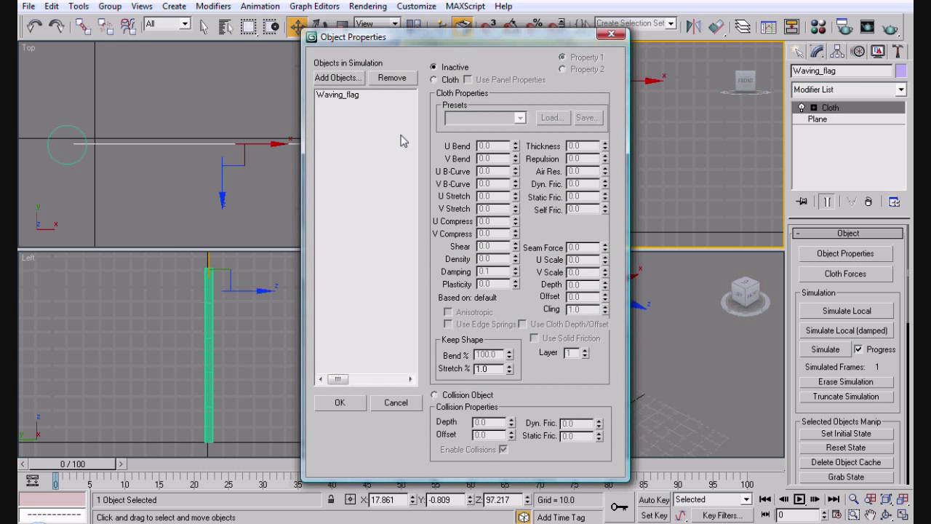
click(364, 95)
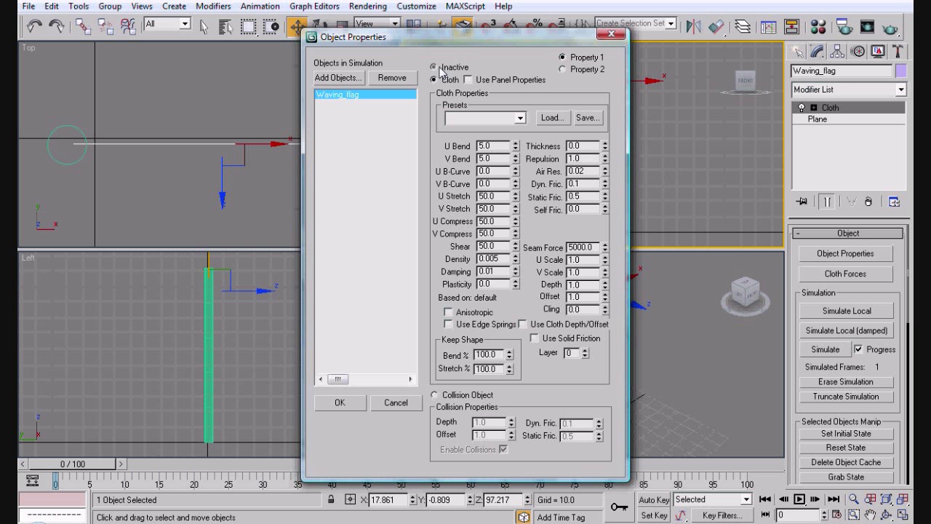
click(435, 67)
click(339, 403)
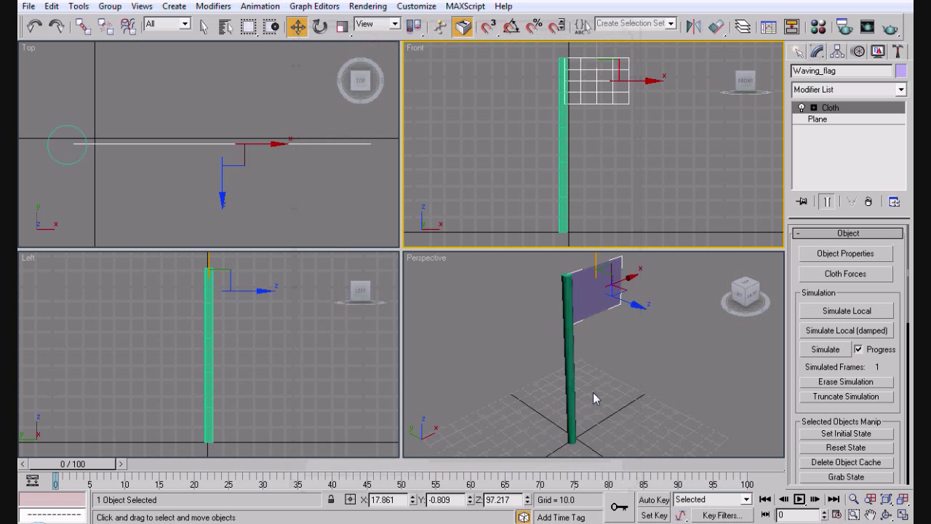
click(846, 310)
click(859, 313)
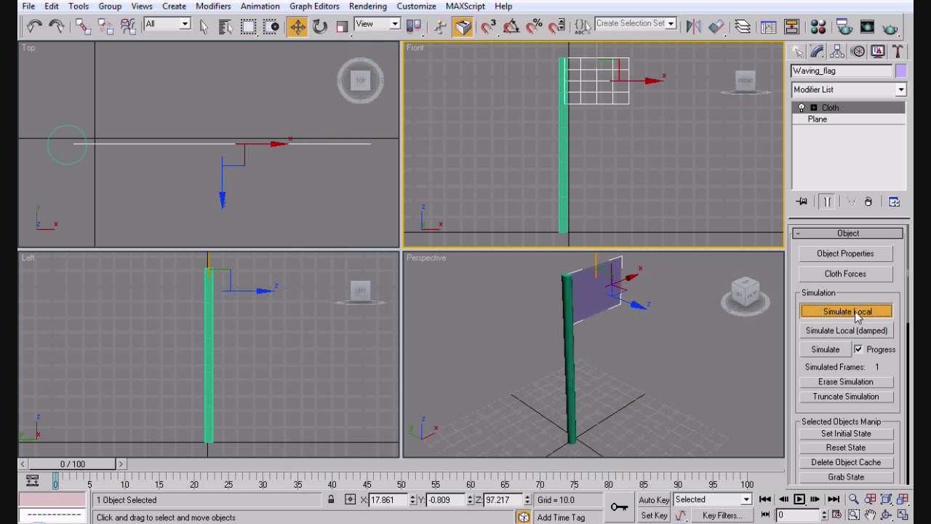
click(859, 313)
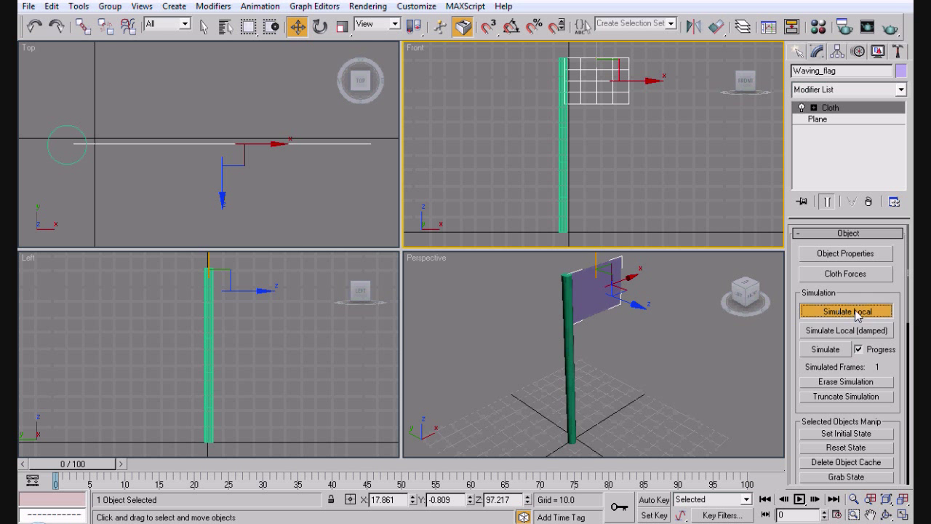
- Reopen the simulation object properties with Waving_flag selected
click(845, 253)
click(337, 95)
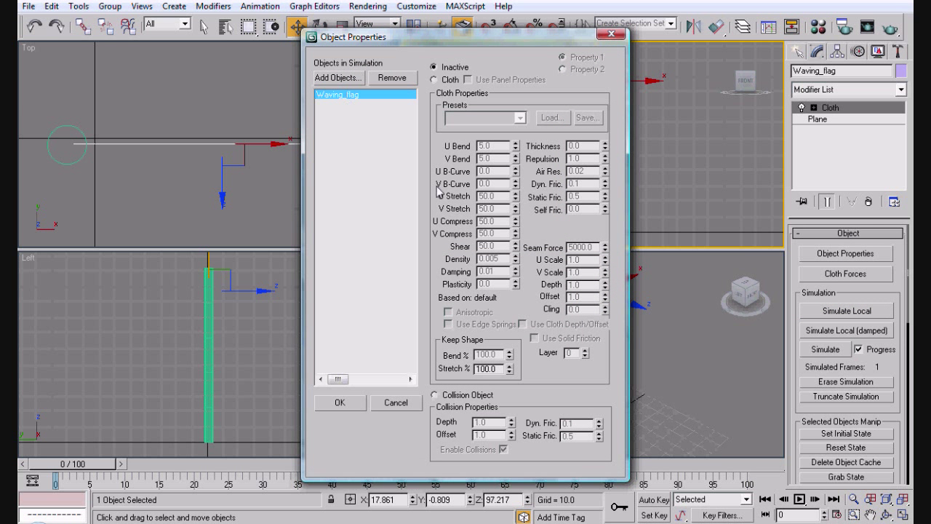
- Make Waving_flag cloth, test a local simulation where it falls, then undo to reset it
click(435, 80)
click(340, 403)
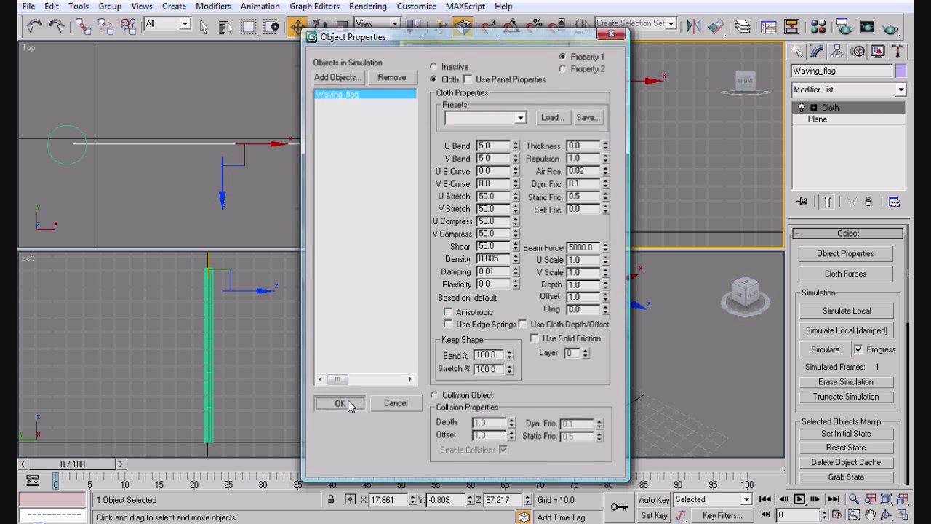
click(842, 314)
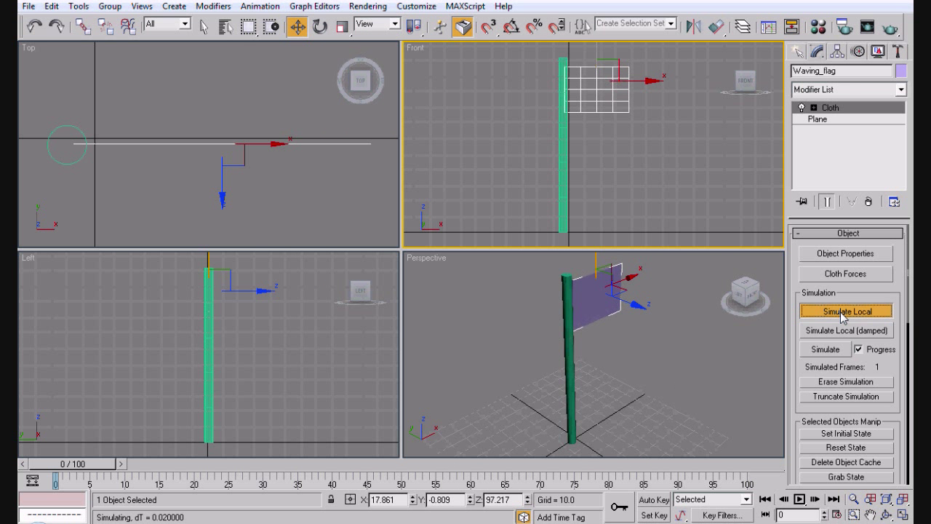
click(842, 314)
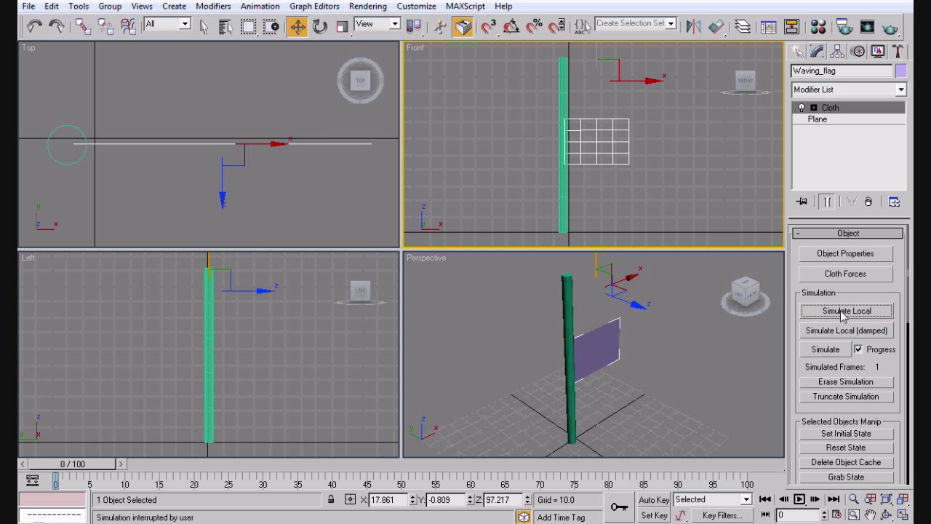
key(ctrl+z)
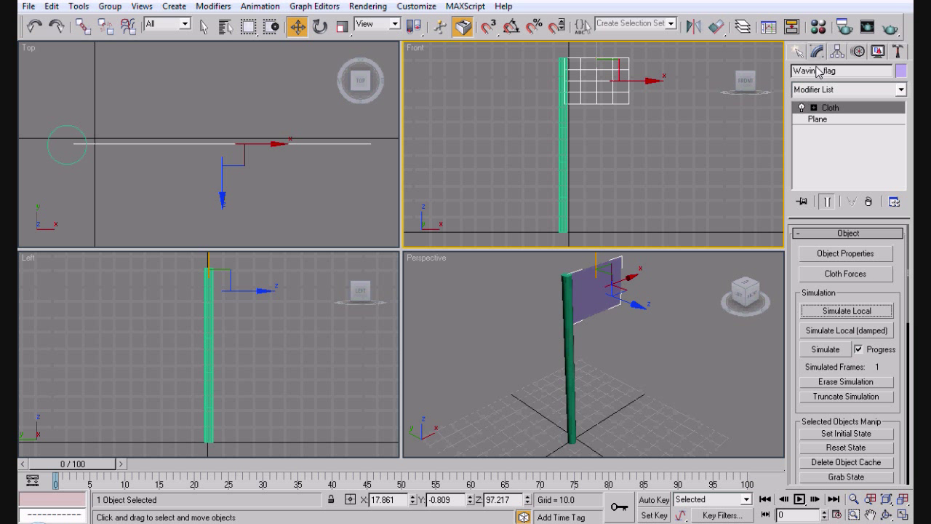
click(813, 108)
- Group the flag vertices along the pole as Edge_Of_Flag and start node-constraint picking
click(838, 119)
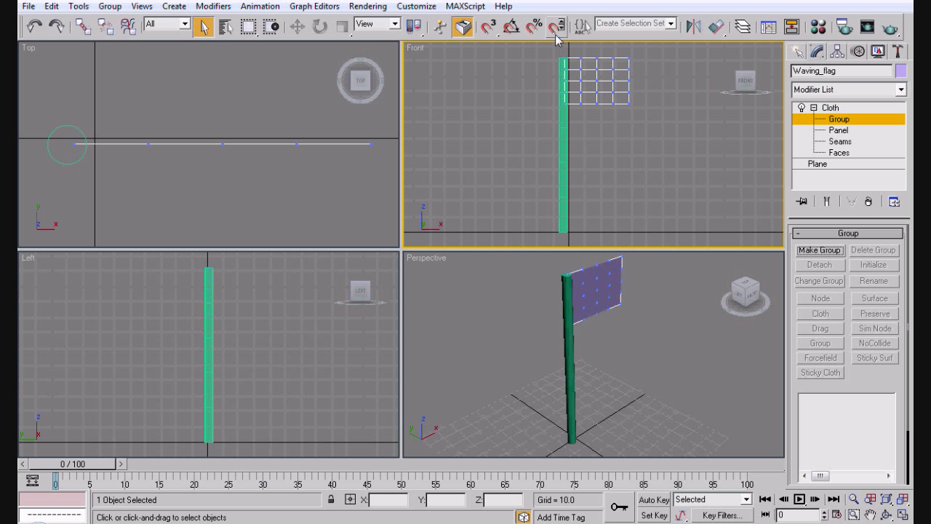
drag(559, 50, 572, 134)
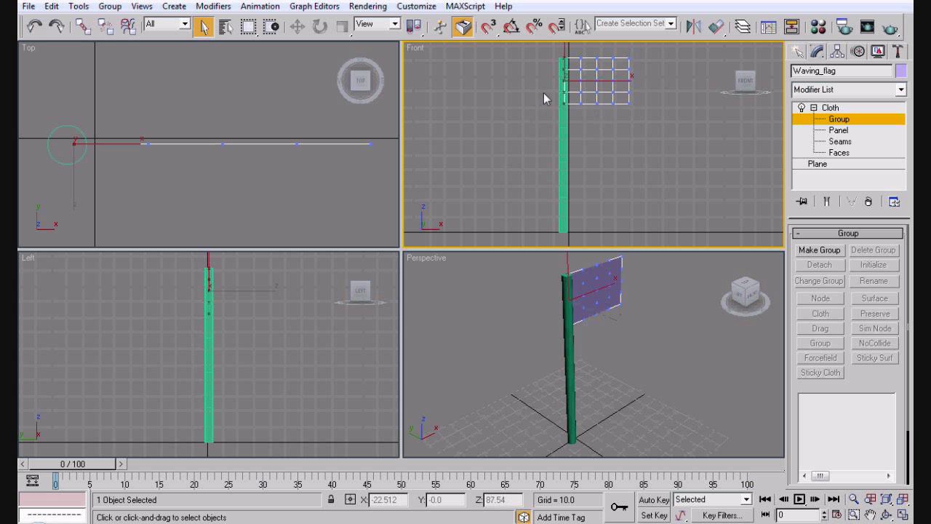
click(819, 249)
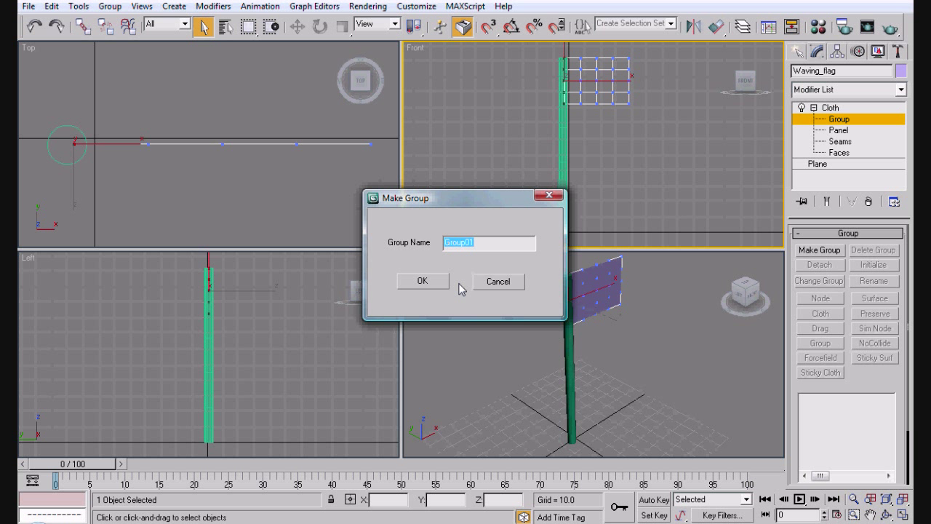
text(Edge_Of_Flag)
click(423, 281)
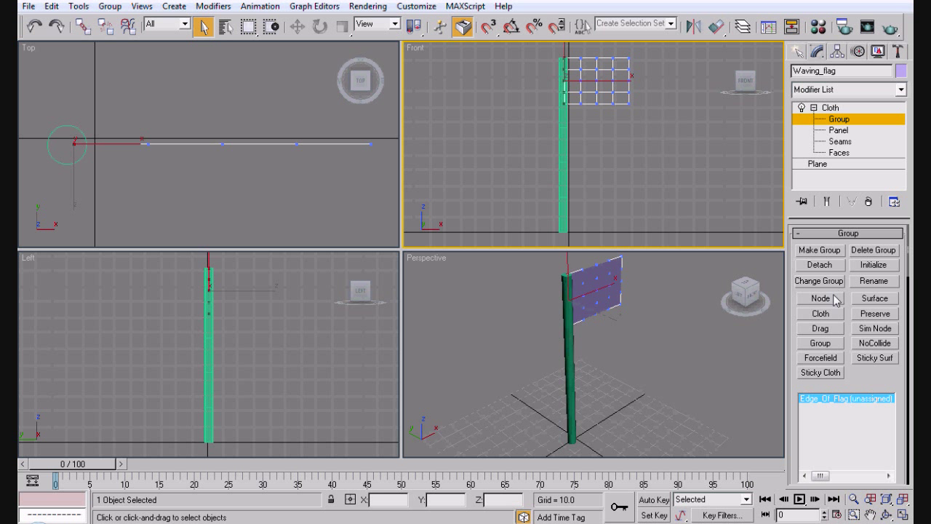
click(820, 298)
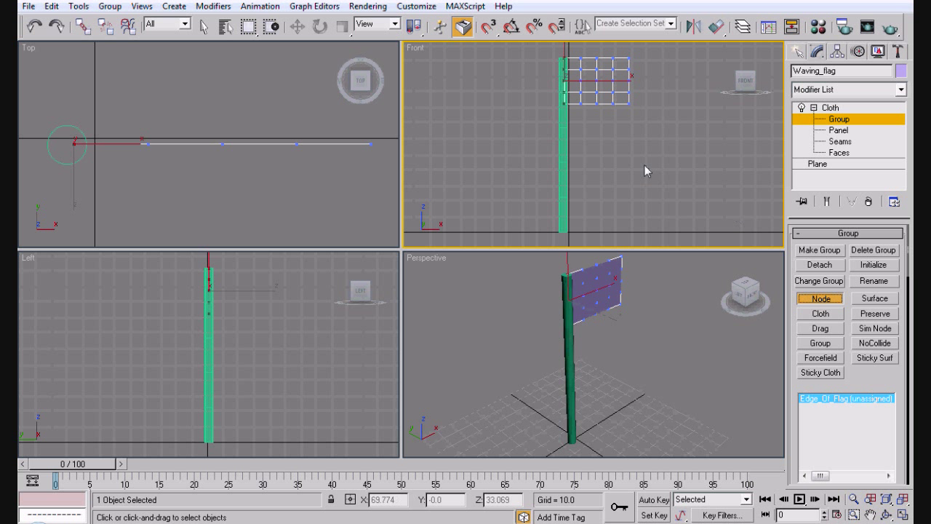
- Pick the flagpole as Edge_Of_Flag's node and check the Group Parameters in a widened panel
click(566, 150)
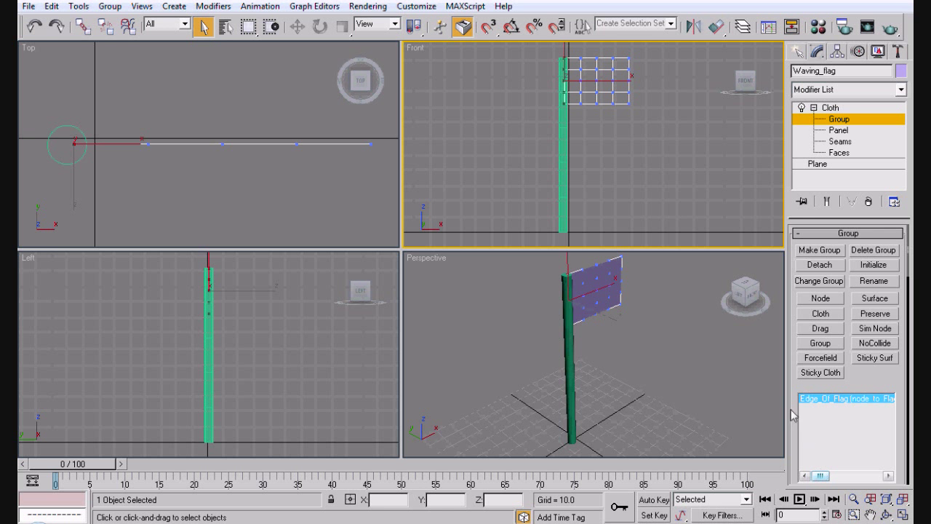
drag(788, 411, 658, 411)
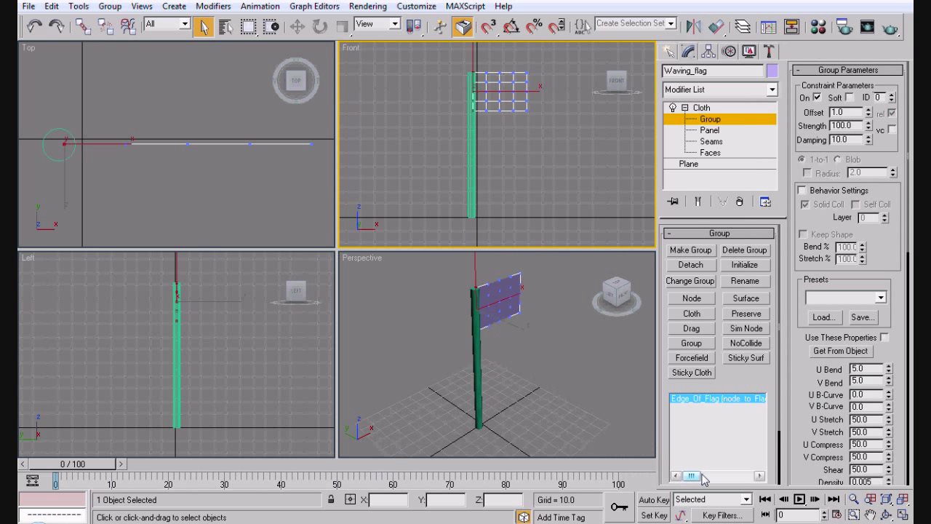
mouse_move(692, 476)
mouse_down()
mouse_move(714, 476)
mouse_move(691, 477)
mouse_up()
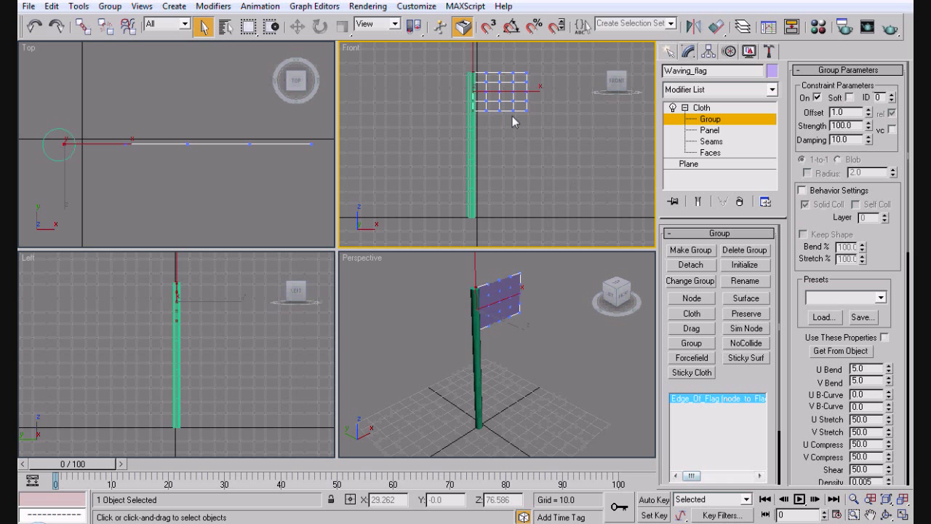
click(466, 124)
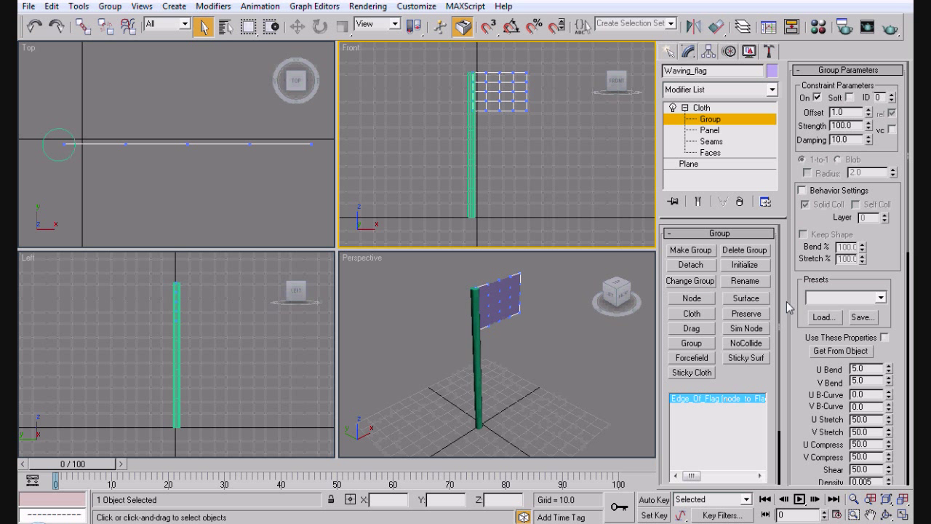
drag(660, 309, 808, 360)
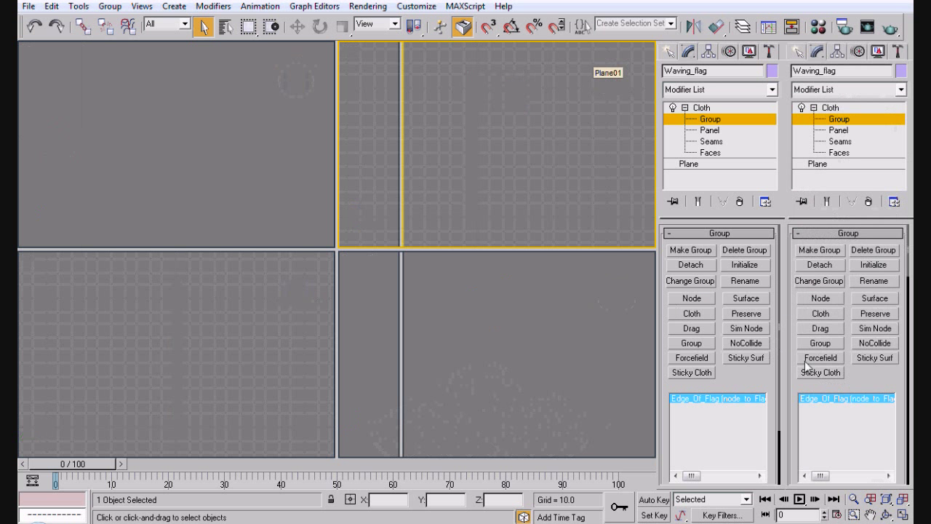
- Detach Edge_Of_Flag, run a local simulation where the flag falls, and undo it
click(820, 264)
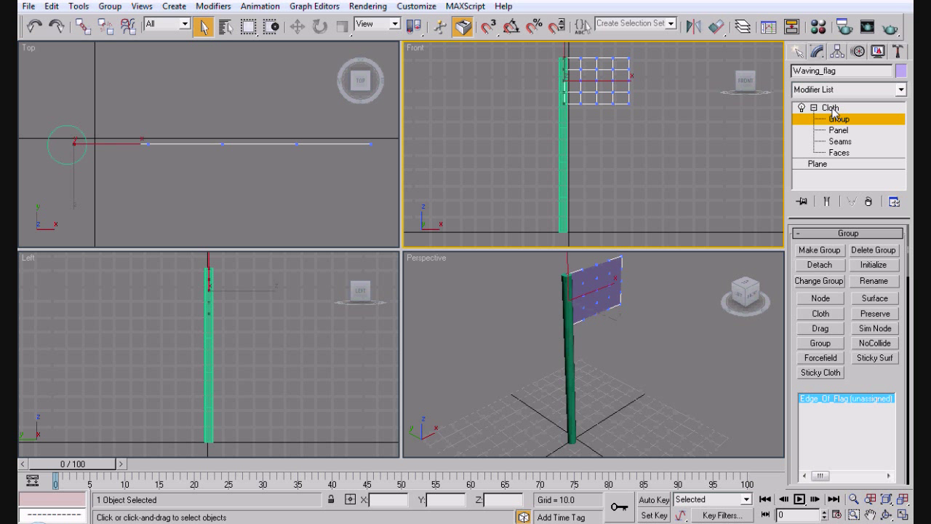
click(912, 108)
click(827, 315)
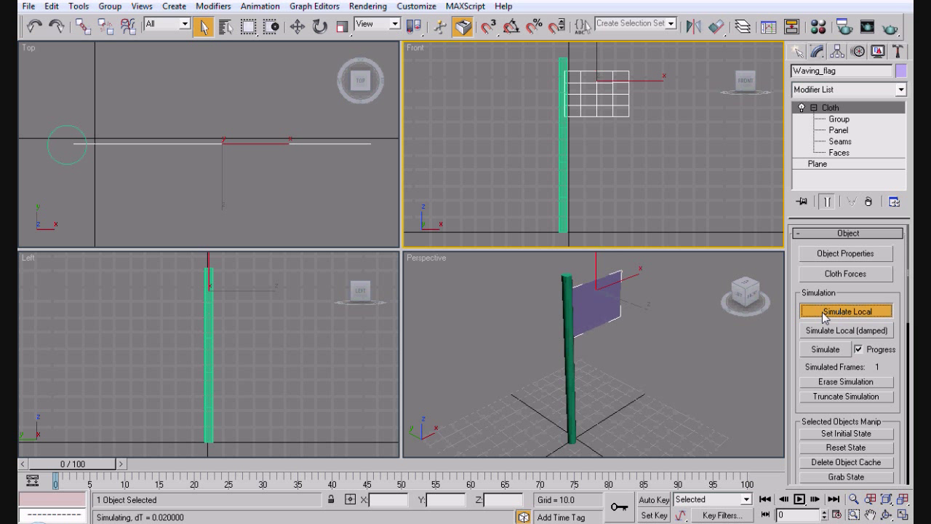
click(827, 314)
key(ctrl+z)
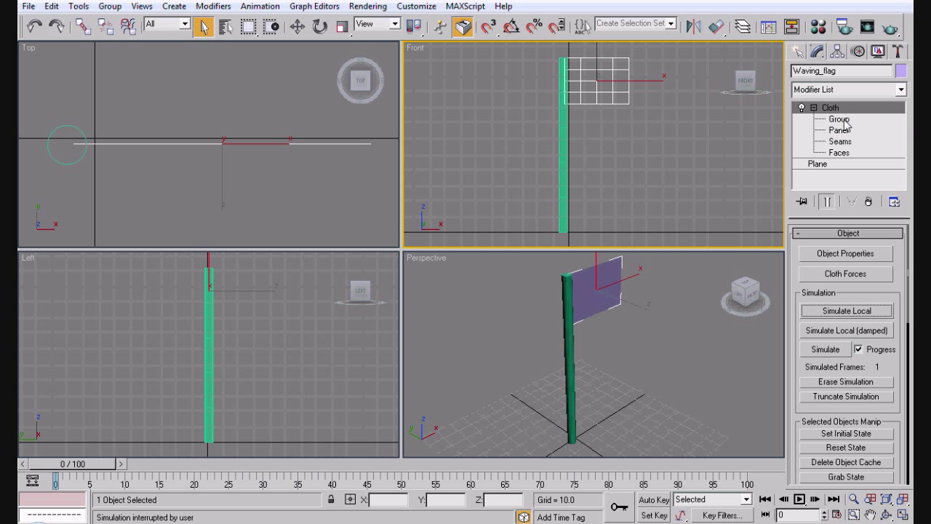
- Pin Edge_Of_Flag to the pole and test that the flag stays attached in a local simulation
click(839, 119)
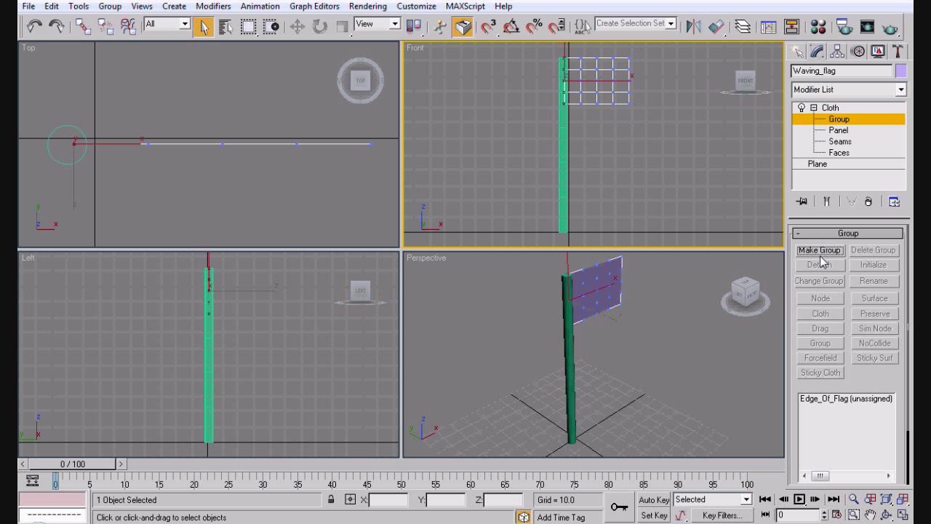
click(846, 398)
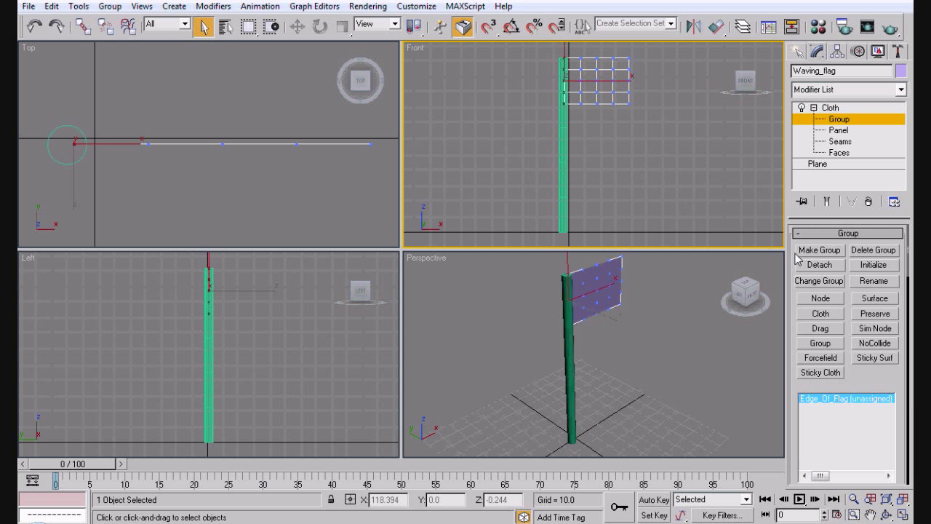
click(820, 298)
click(566, 151)
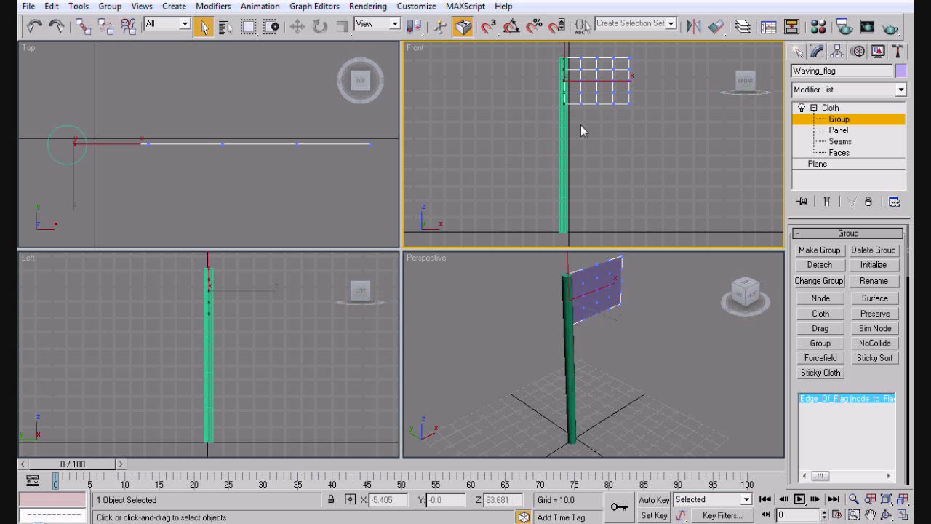
click(830, 108)
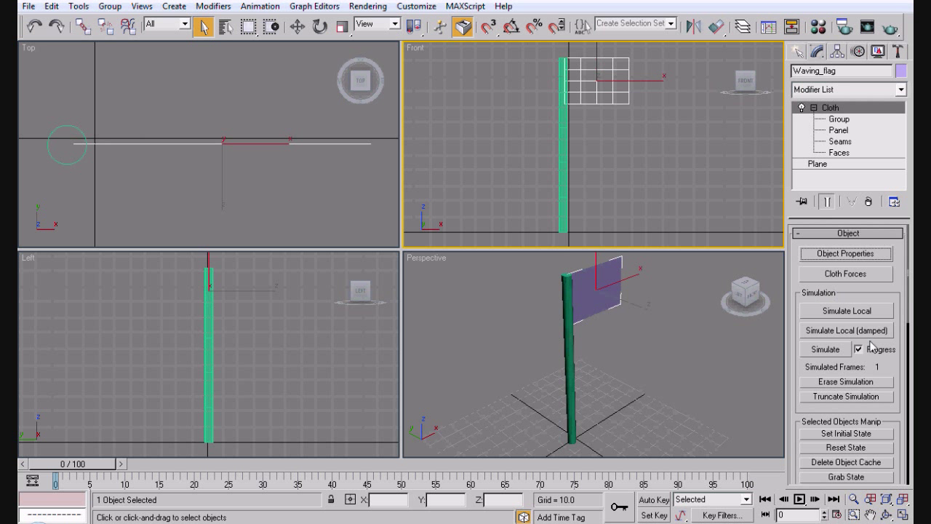
click(847, 312)
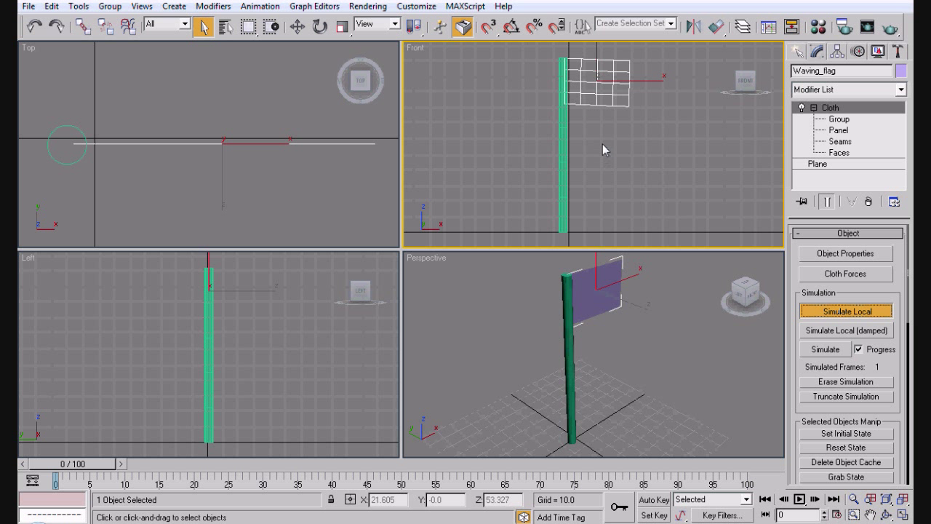
click(829, 313)
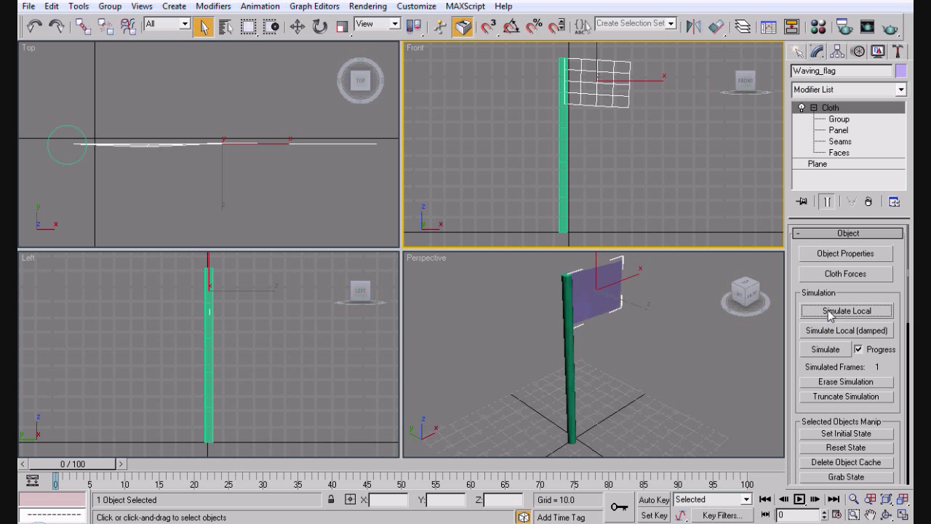
key(ctrl+z)
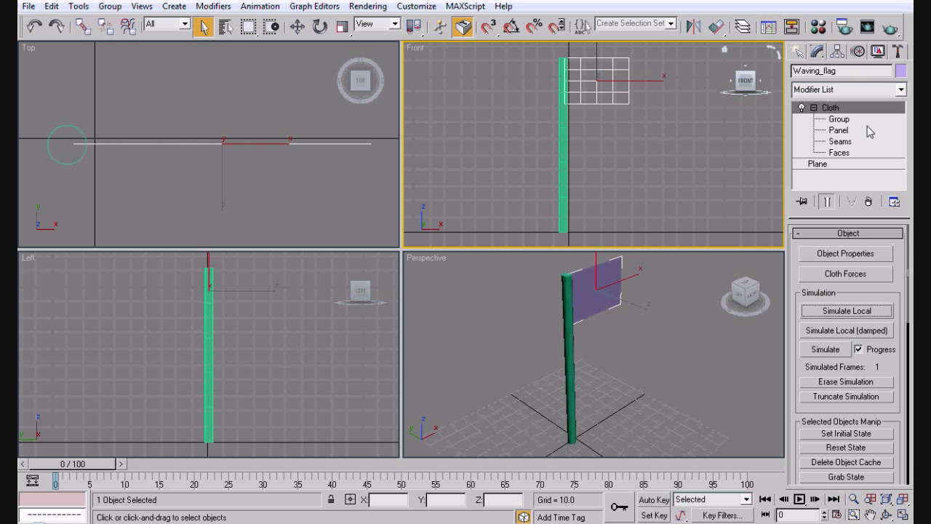
- Switch to creating space warp objects
click(798, 52)
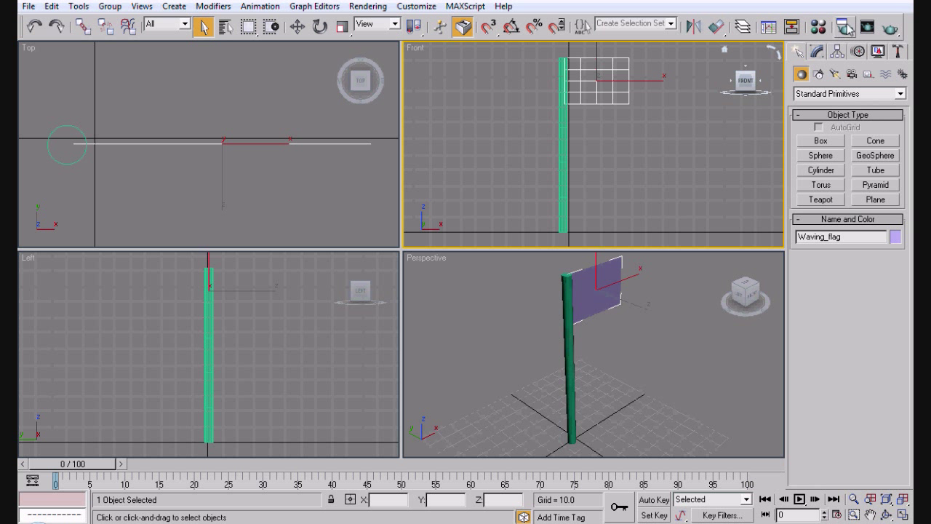
click(886, 74)
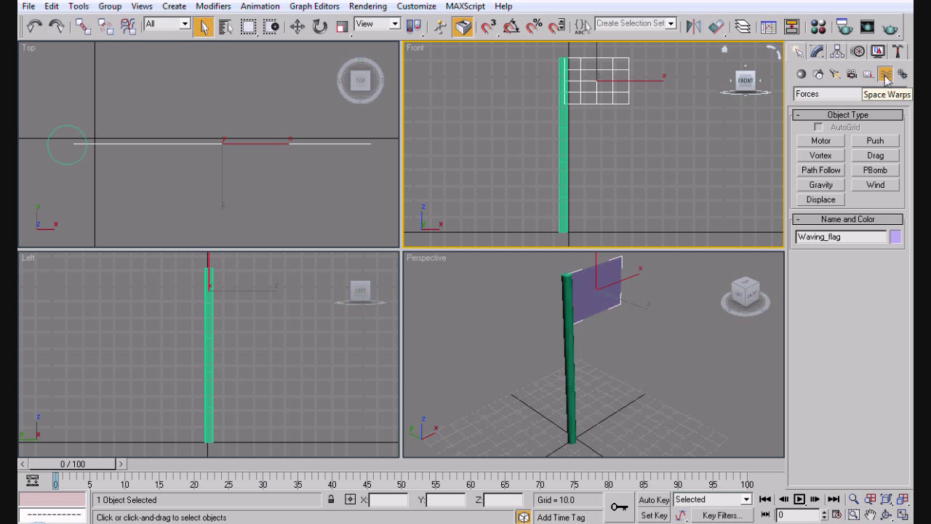
- Create a Wind01 force near the base of the pole
click(875, 94)
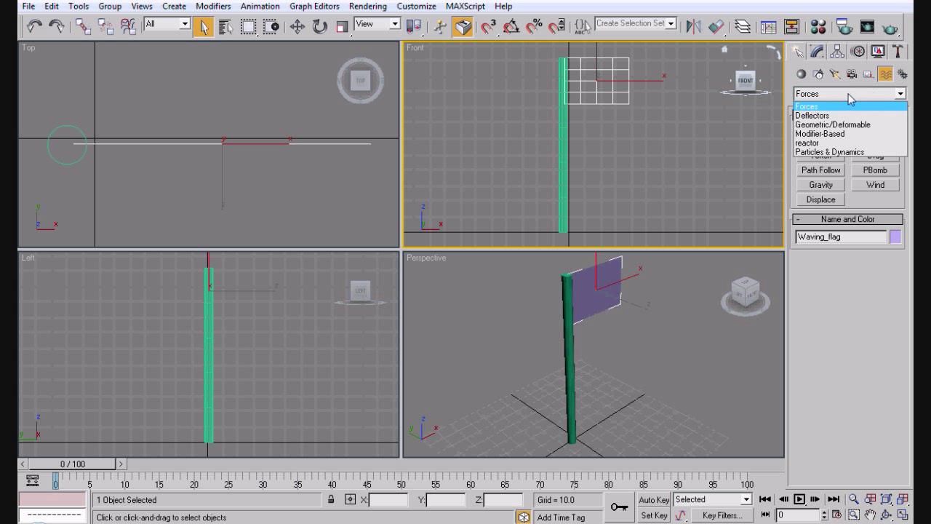
click(846, 107)
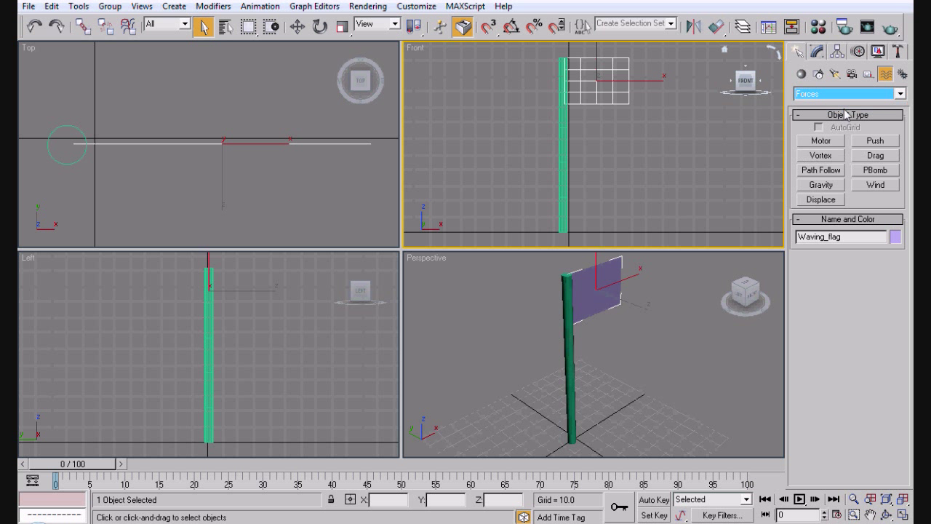
click(875, 185)
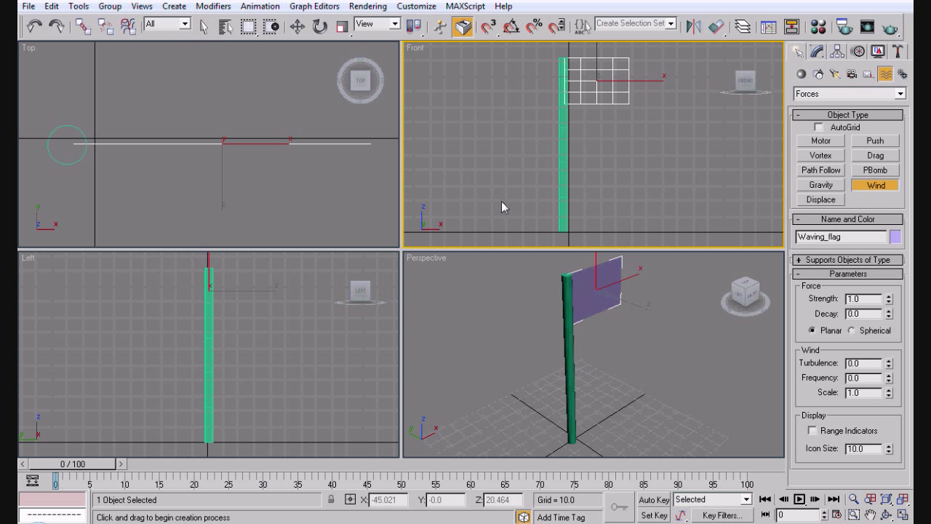
drag(501, 201, 534, 197)
key(ctrl+z)
drag(551, 415, 604, 424)
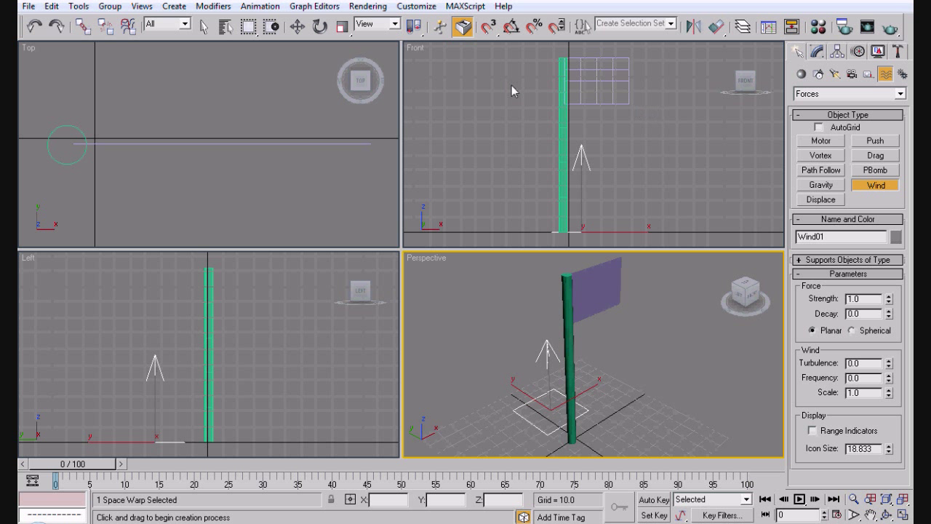
- Tilt Wind01 diagonally upward and move it up beside the pole
key(e)
drag(616, 199, 643, 233)
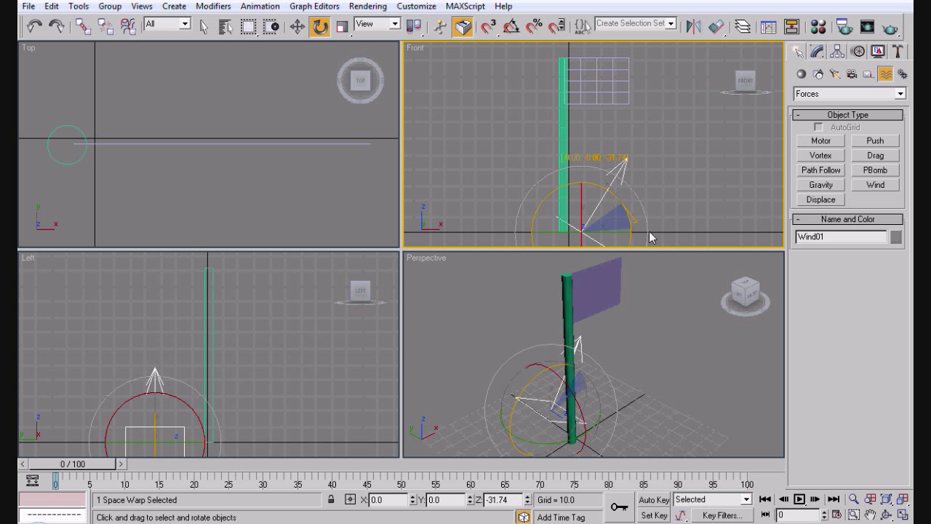
key(q)
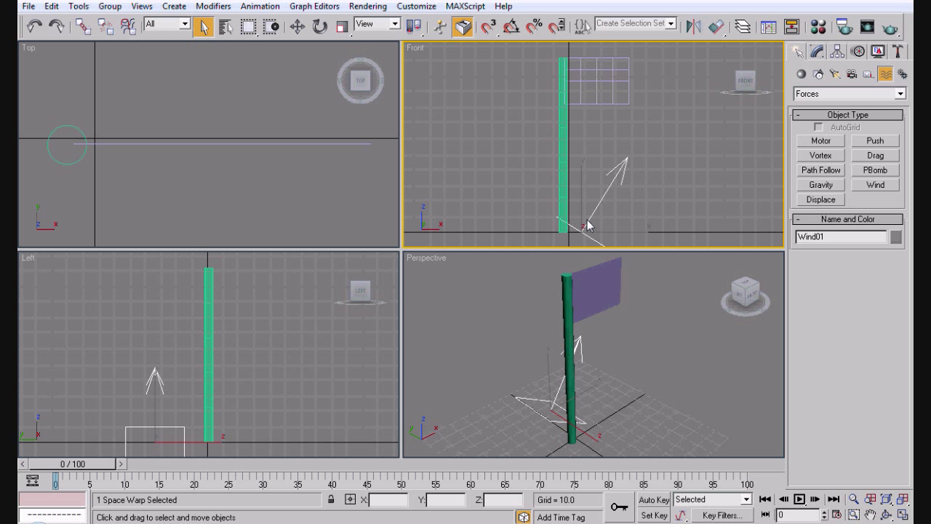
key(w)
drag(585, 219, 582, 173)
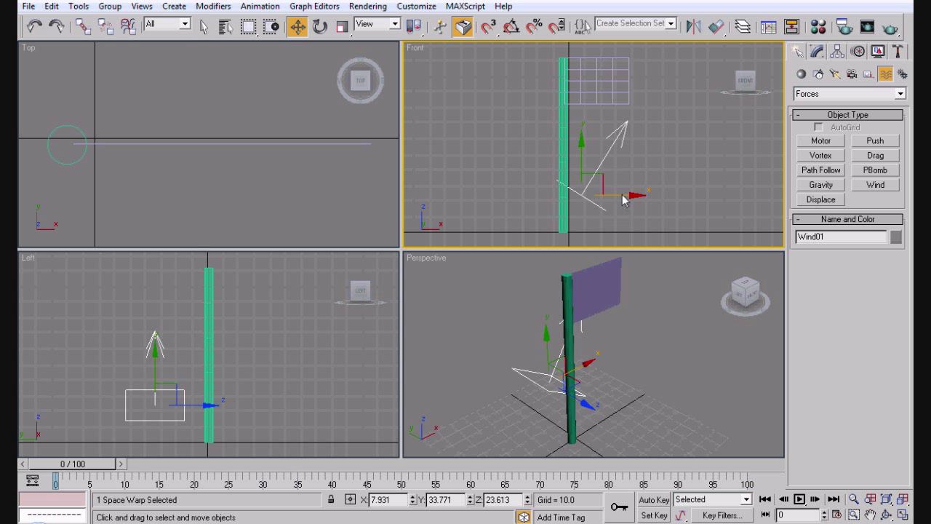
drag(626, 197, 576, 206)
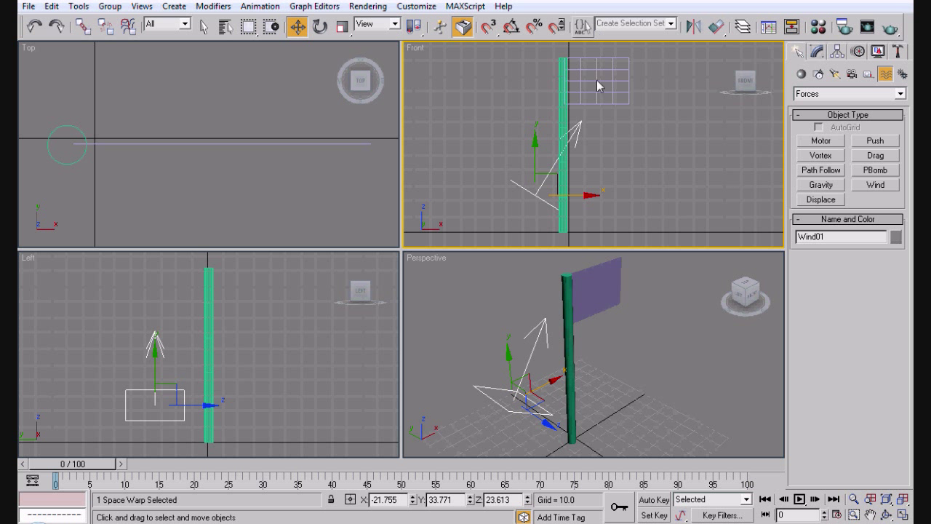
click(818, 52)
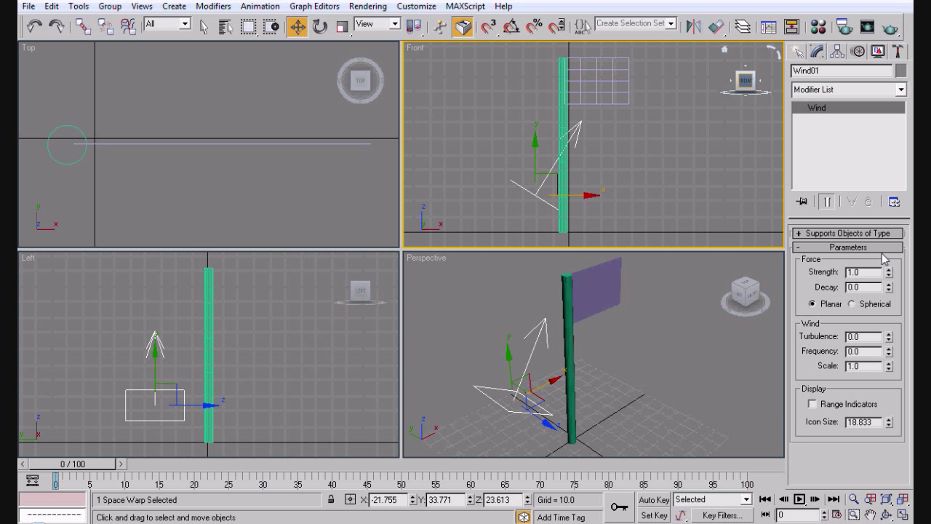
- Set Wind01 to Strength 3.26, Turbulence 5.01, Frequency 1.068 and Scale 2.65
drag(889, 272, 853, 115)
drag(889, 336, 840, 27)
drag(889, 351, 857, 168)
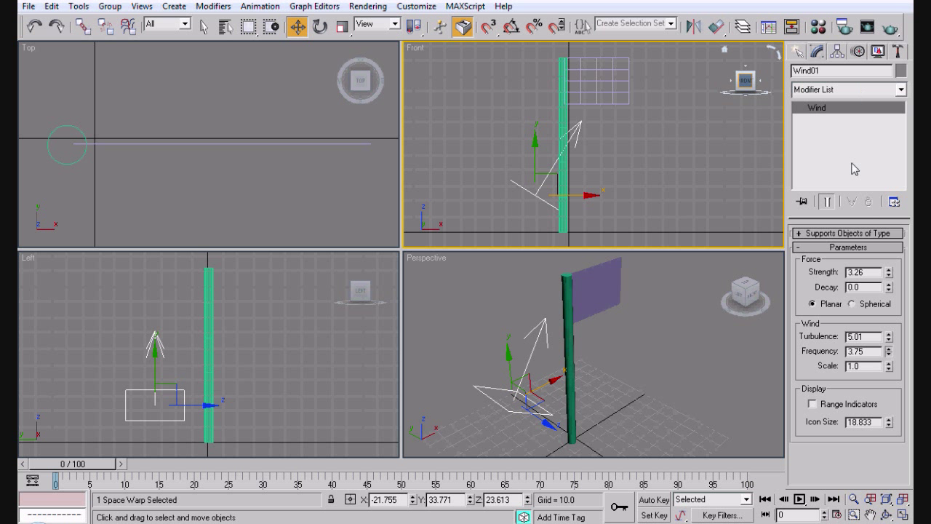
mouse_move(889, 351)
mouse_down()
mouse_move(893, 371)
mouse_move(889, 356)
mouse_up()
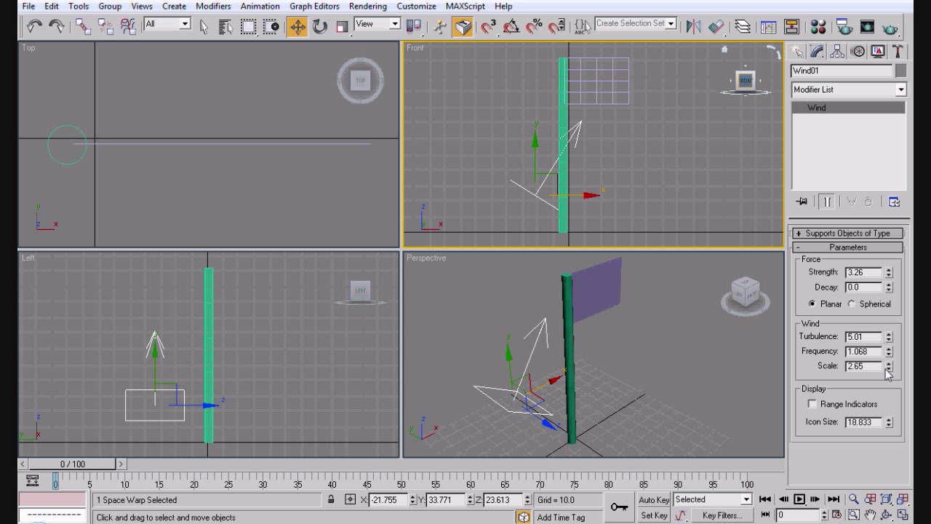
click(798, 53)
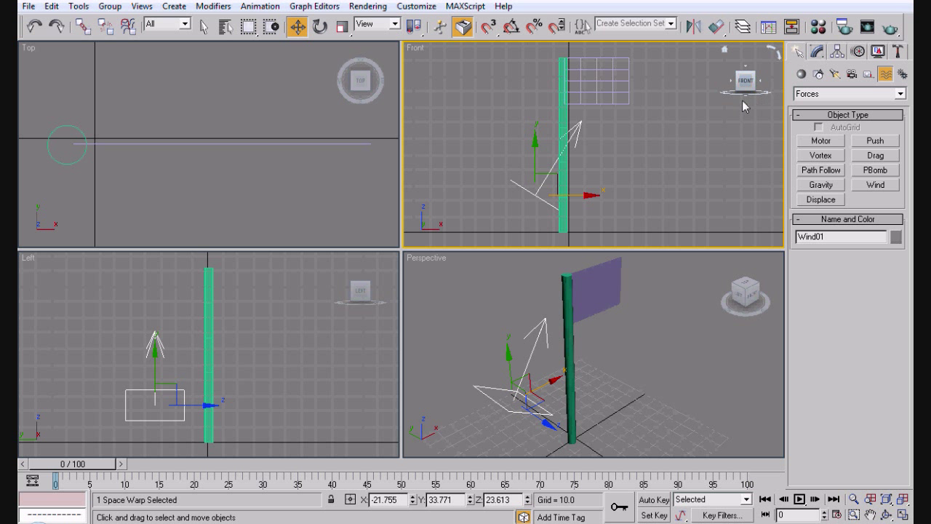
- Test-run the flag's Cloth modifier with a local simulation, undoing back to the flat shape
click(625, 84)
click(616, 69)
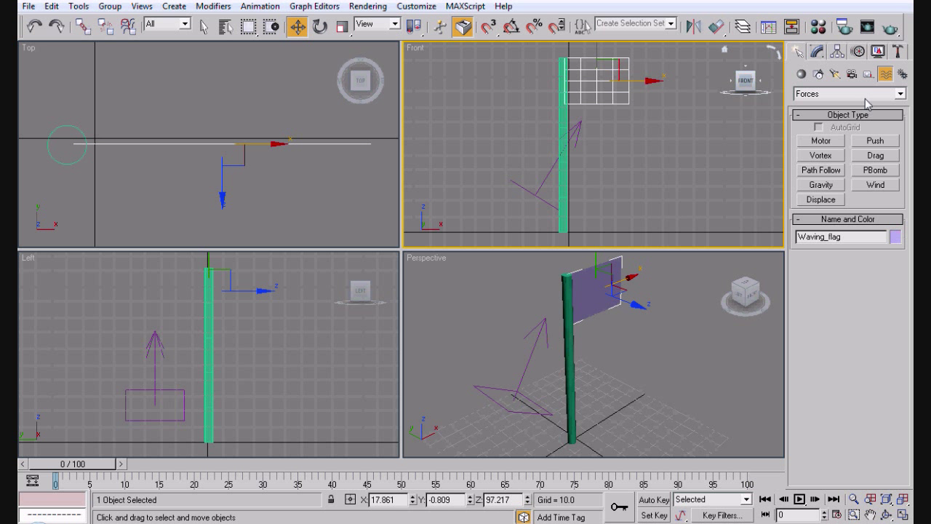
click(819, 52)
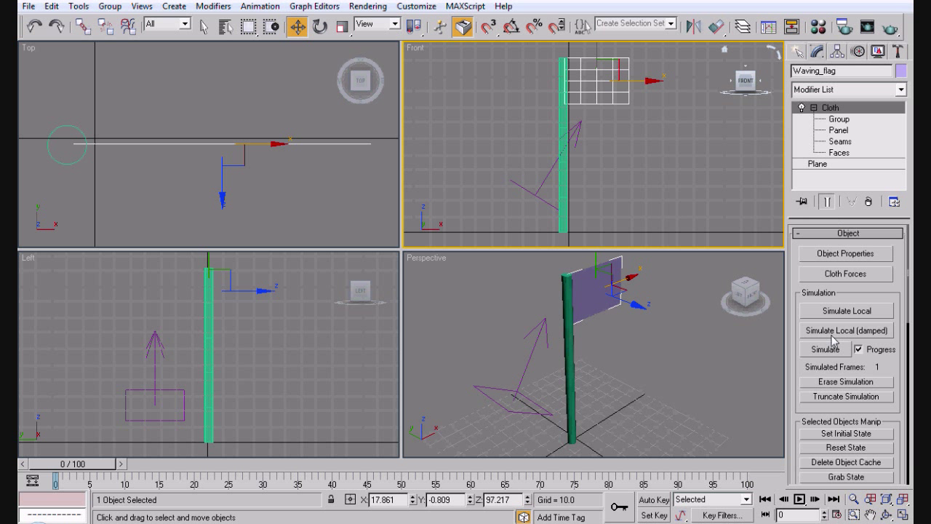
click(845, 310)
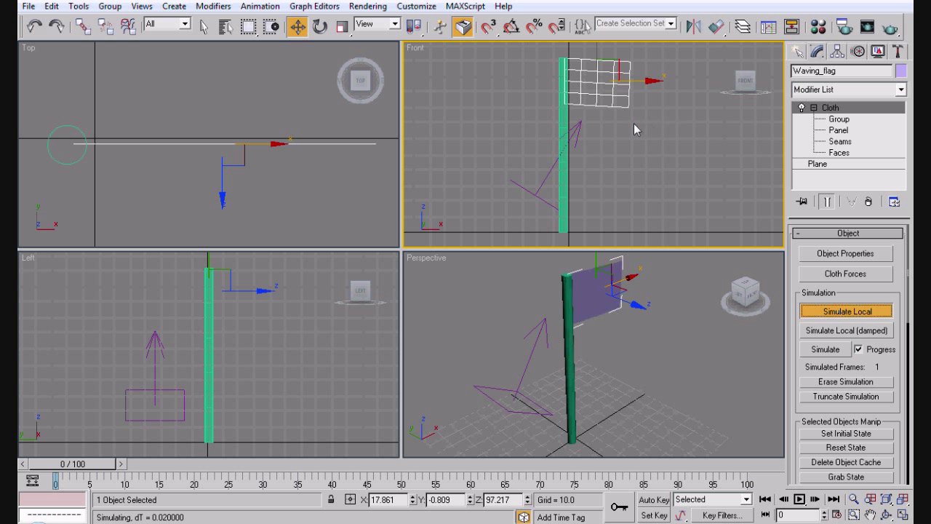
click(856, 317)
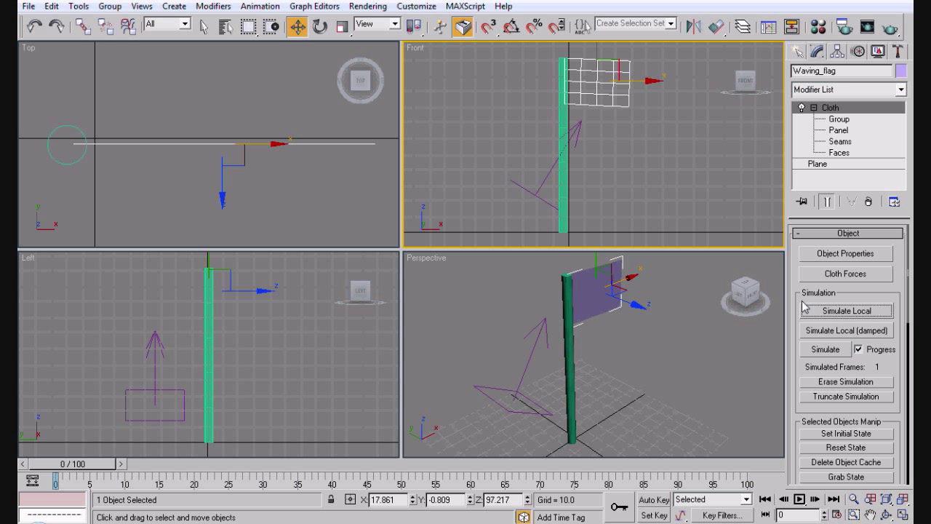
key(ctrl+z)
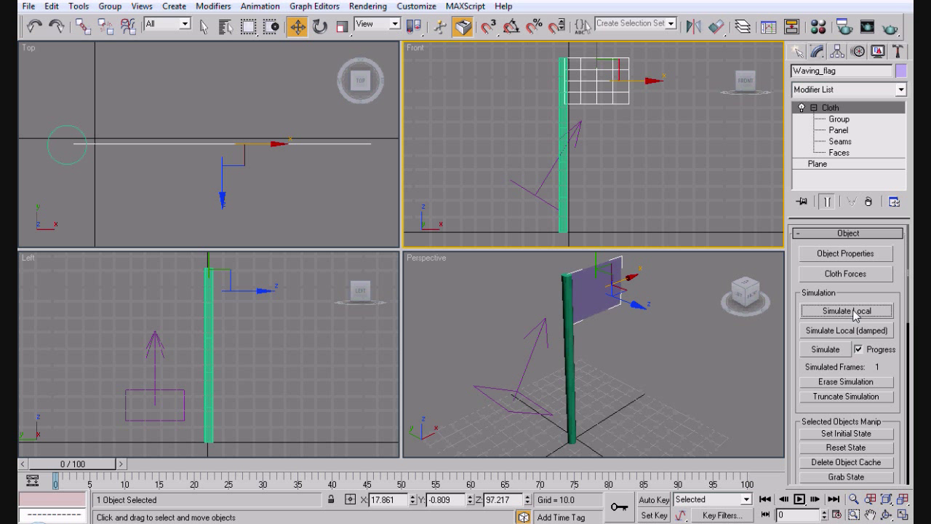
click(856, 312)
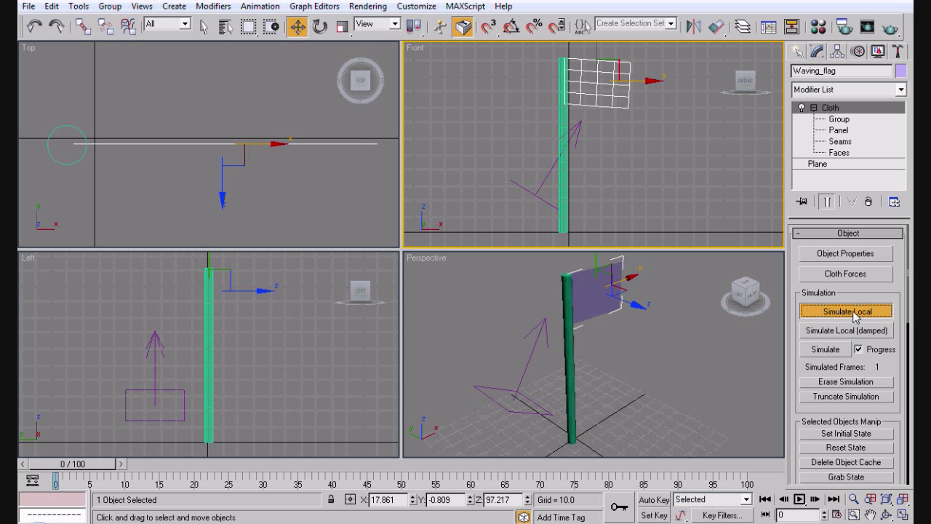
click(856, 311)
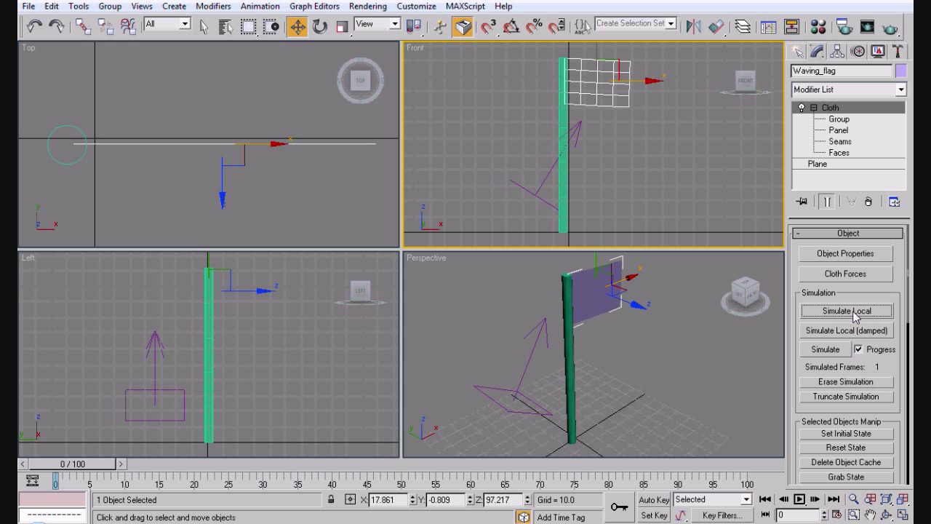
- Add Wind01 to the cloth's Forces in Simulation and test the local simulation with wind
click(845, 275)
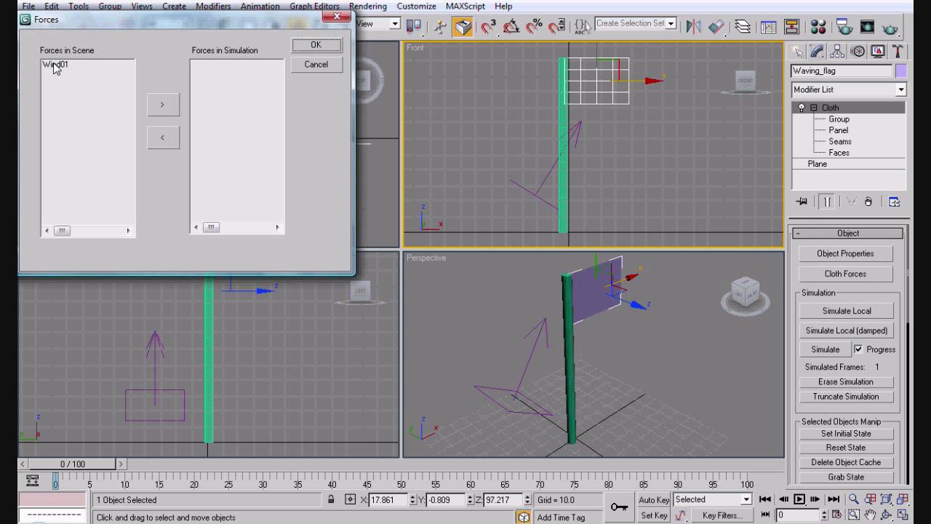
click(55, 65)
click(174, 107)
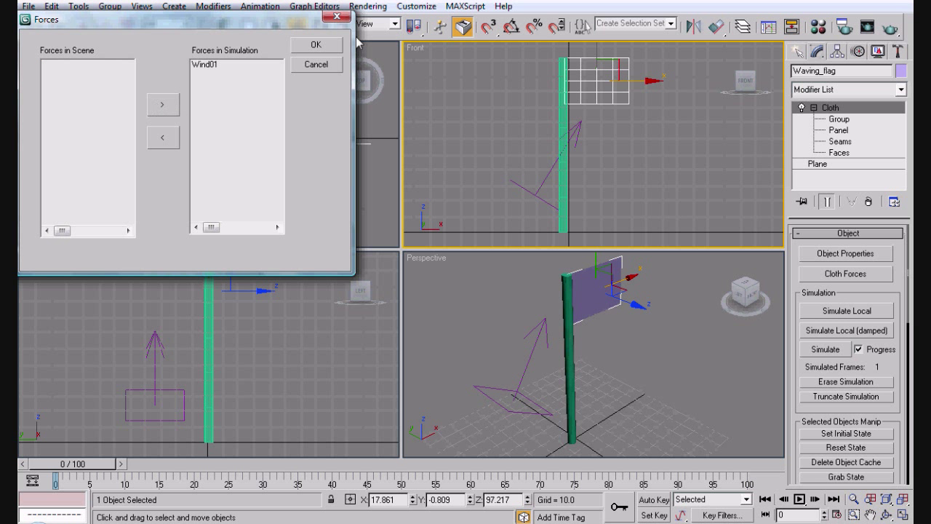
click(315, 45)
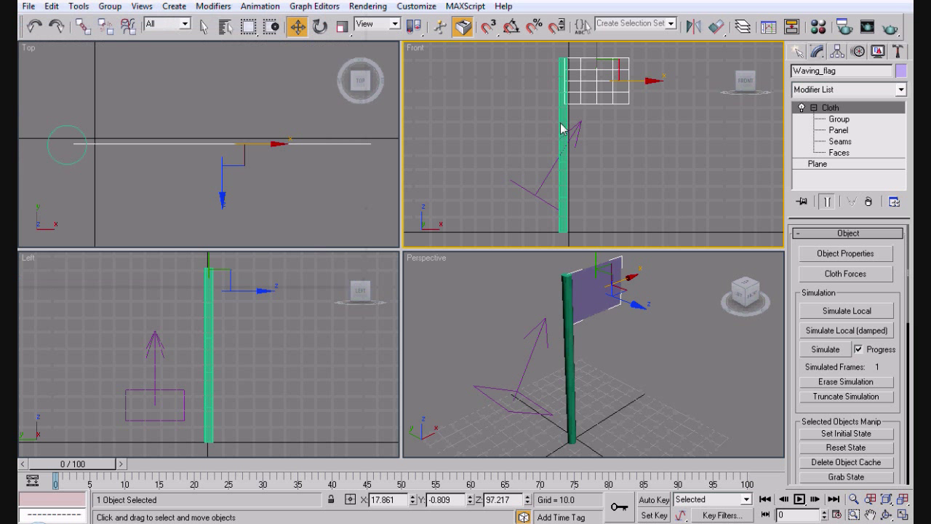
click(847, 311)
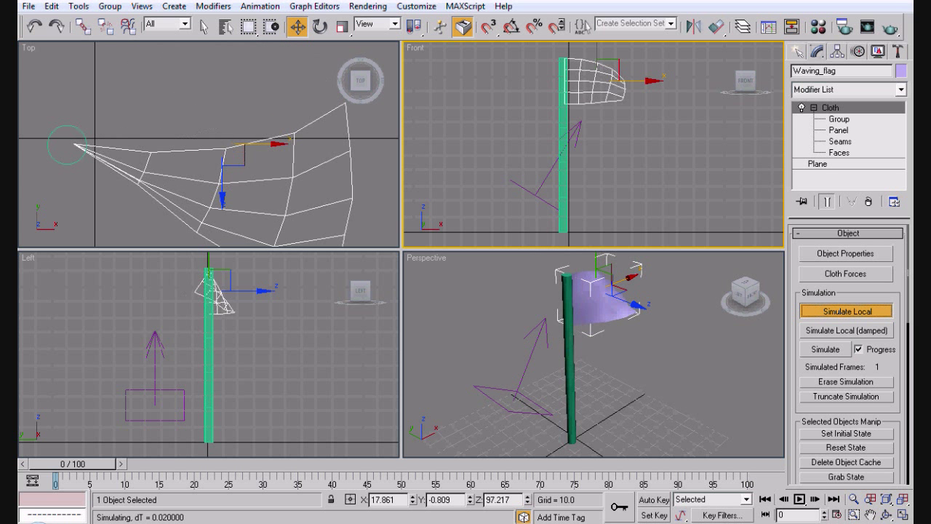
click(840, 314)
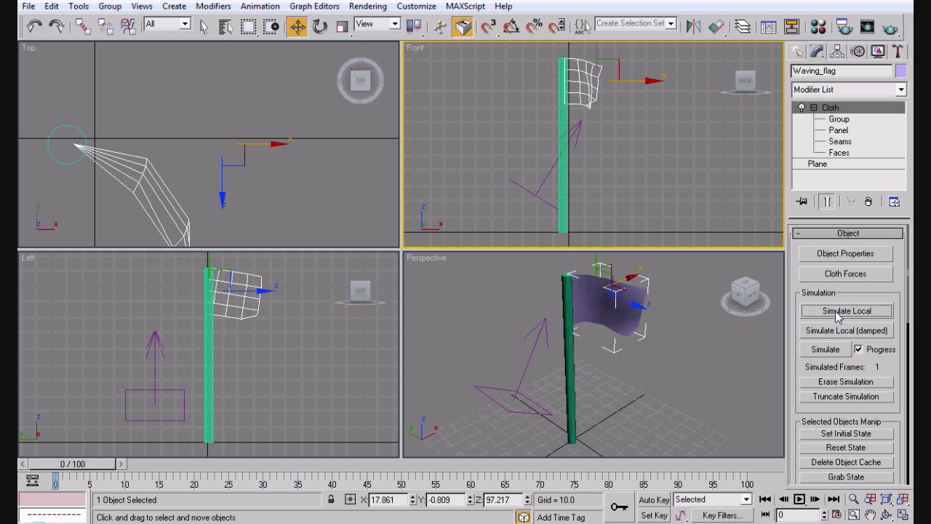
key(ctrl+z)
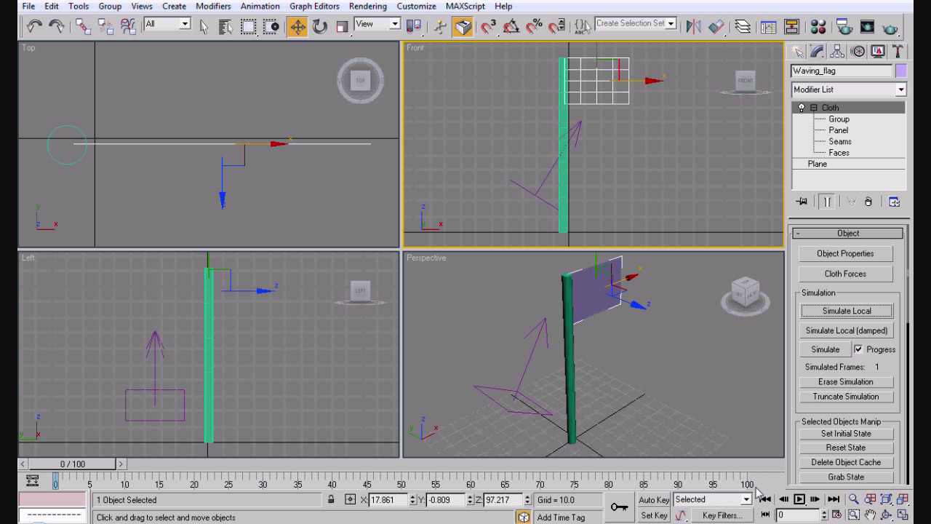
- Compute the cloth over all 100 frames, then orbit and scrub back to frame 0 to review
click(825, 349)
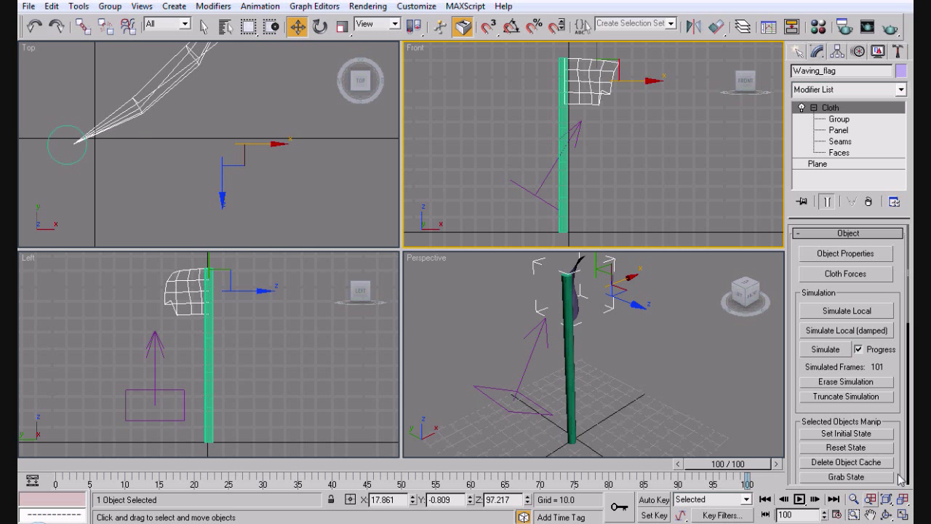
click(886, 516)
mouse_move(616, 345)
mouse_down()
mouse_move(568, 362)
mouse_move(553, 320)
mouse_up()
drag(721, 464, 44, 463)
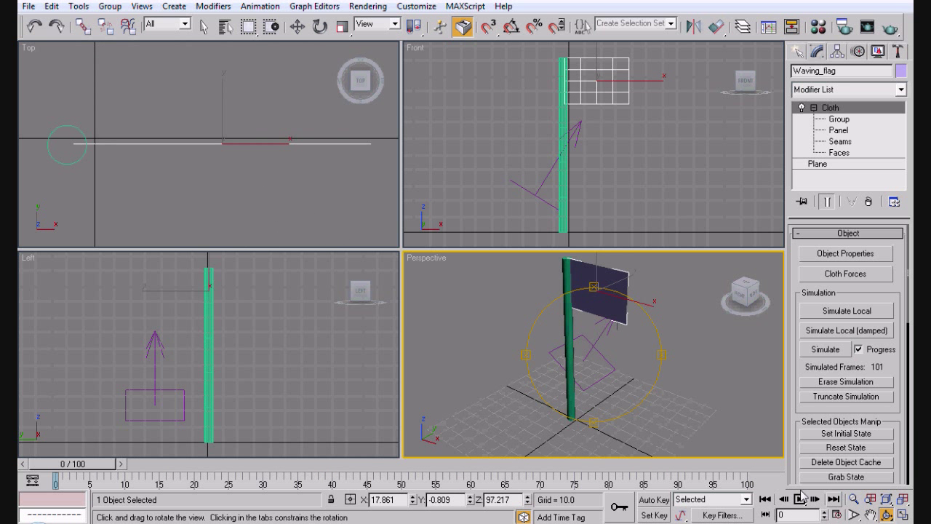
drag(589, 363, 611, 342)
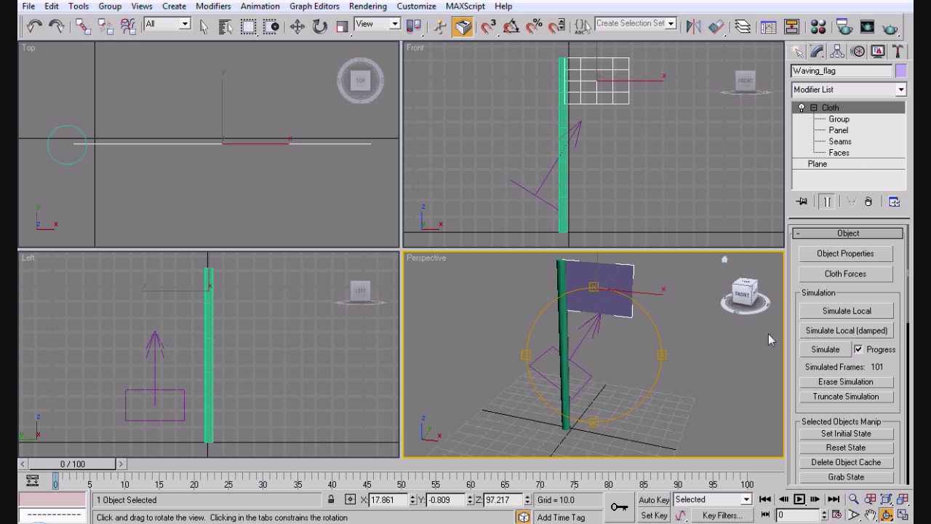
click(830, 332)
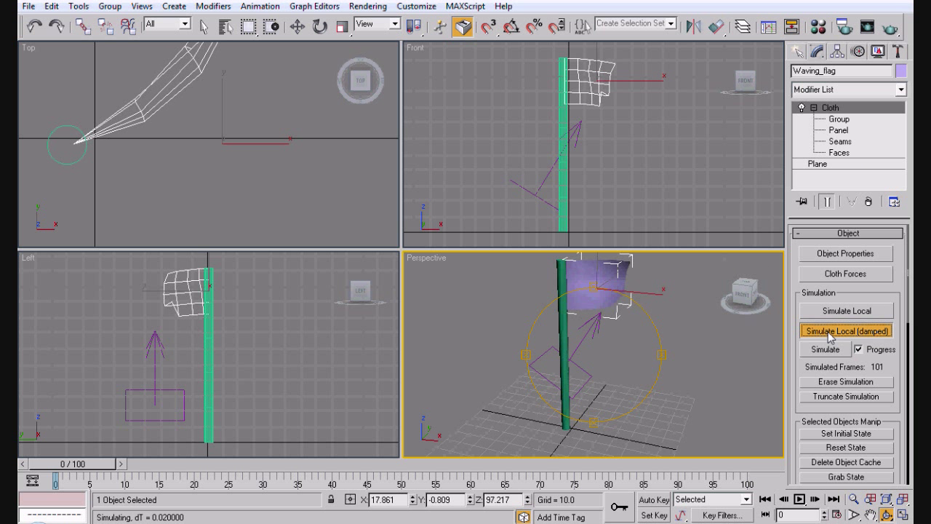
click(830, 332)
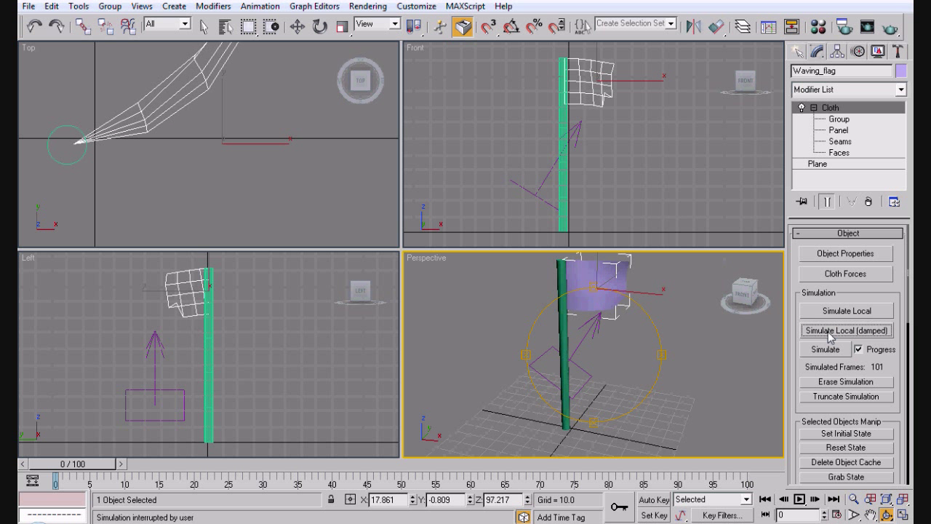
key(w)
click(720, 393)
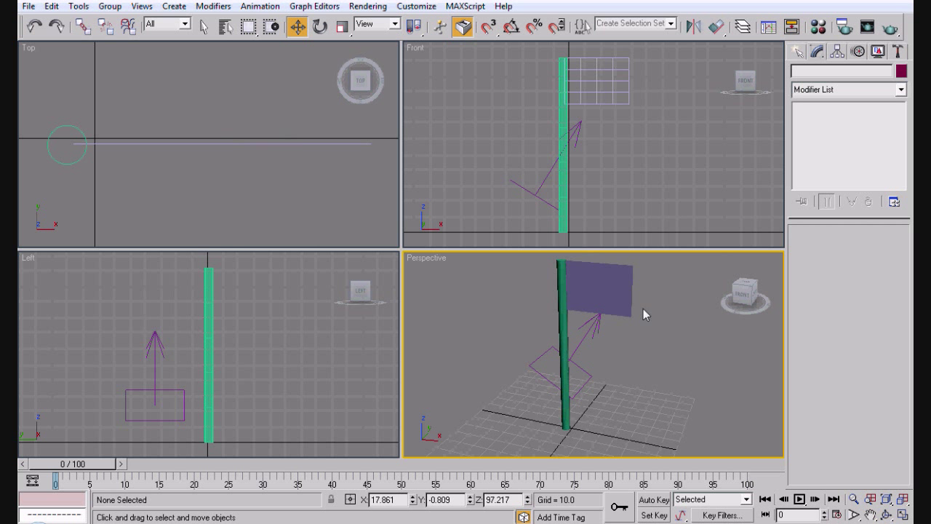
- Assign the grey default Blinn material to both pole and flag, then clear the selection
drag(643, 320, 547, 256)
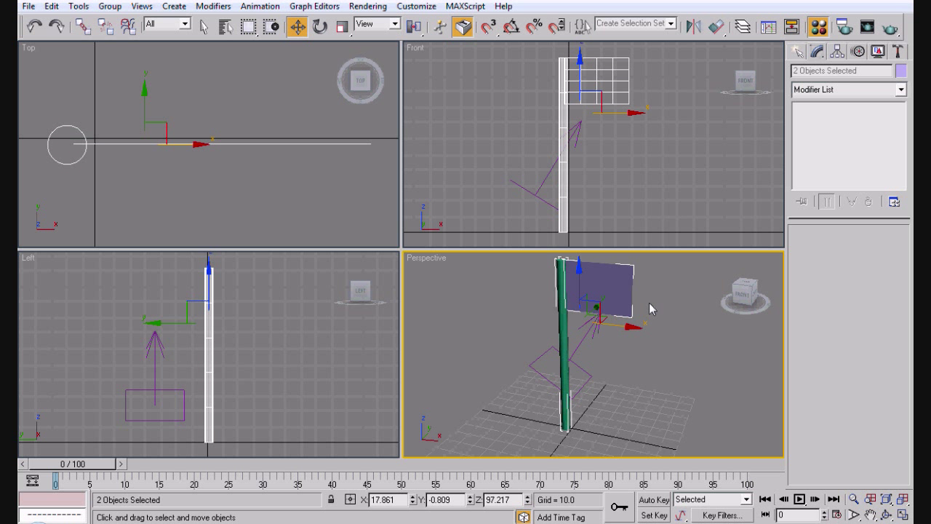
key(m)
click(76, 189)
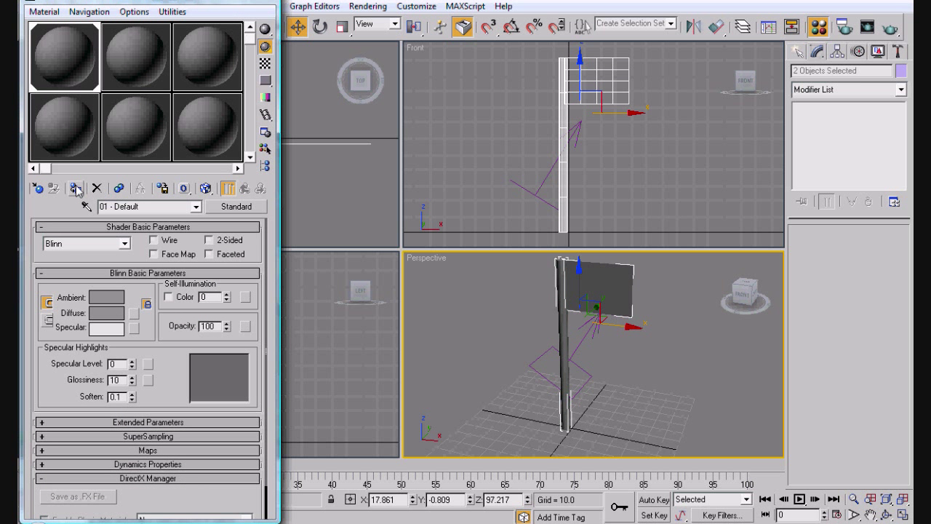
click(266, 4)
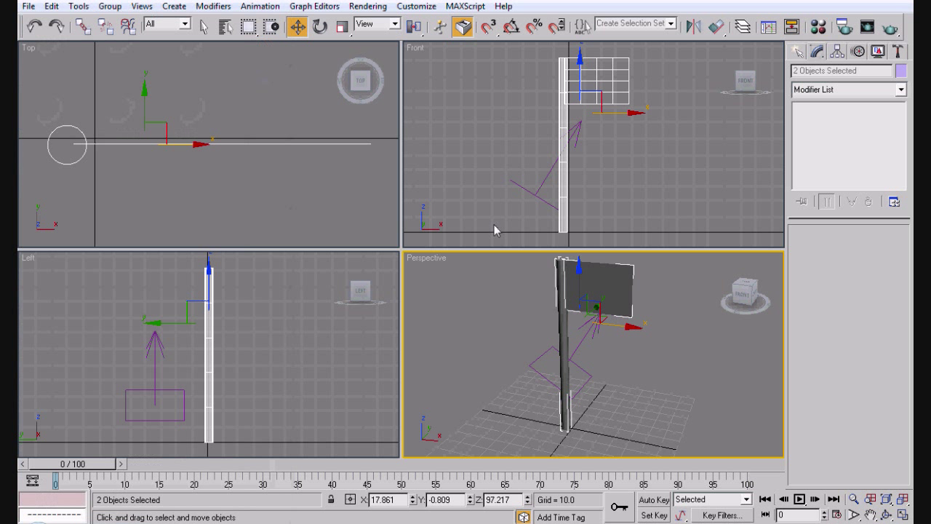
click(643, 391)
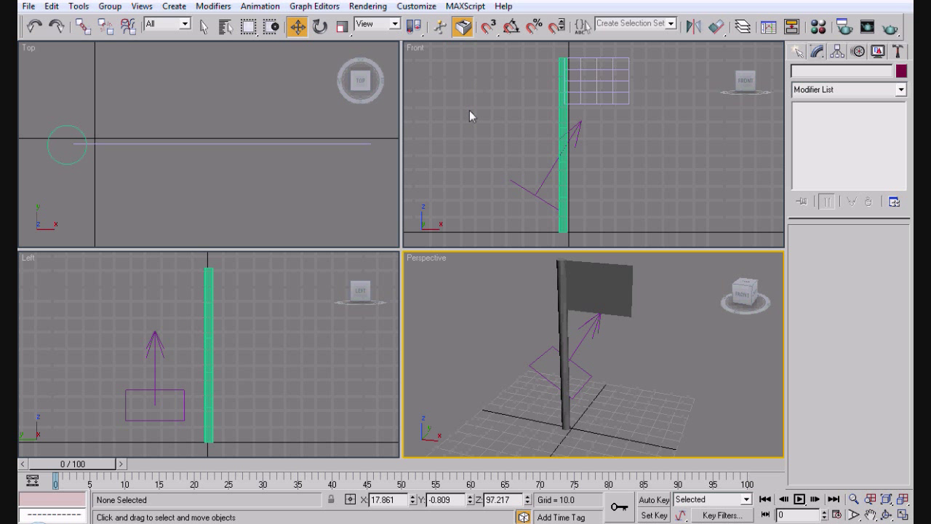